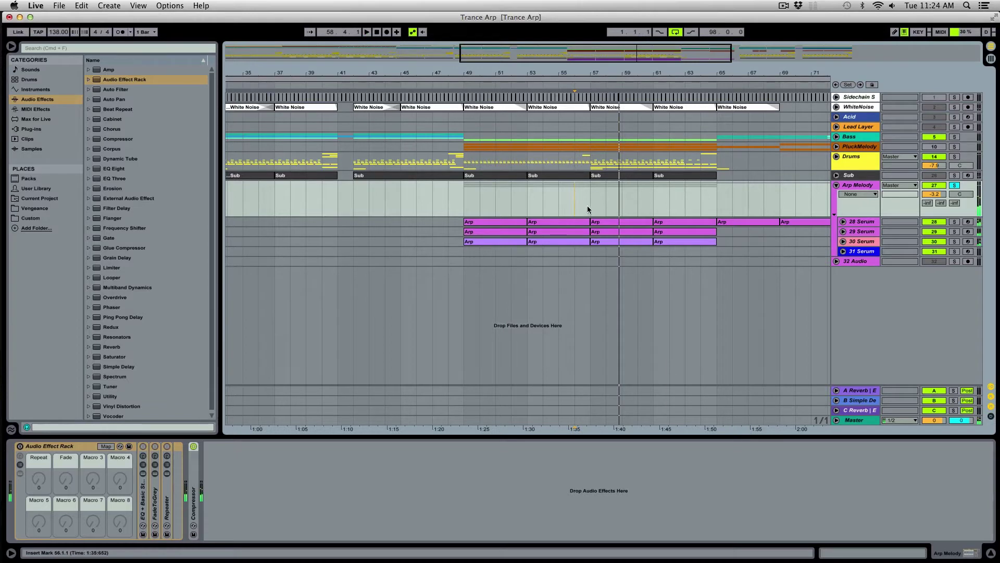
Step: Enable the Audio Effect Rack on the Arp Melody group and try its Repeat and Fade macros during playback
key(space)
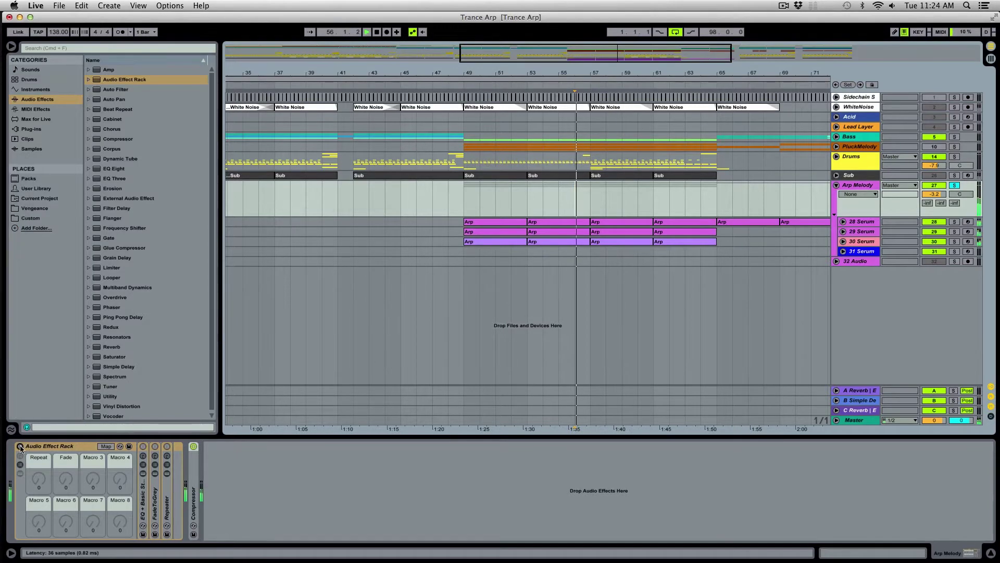
click(20, 447)
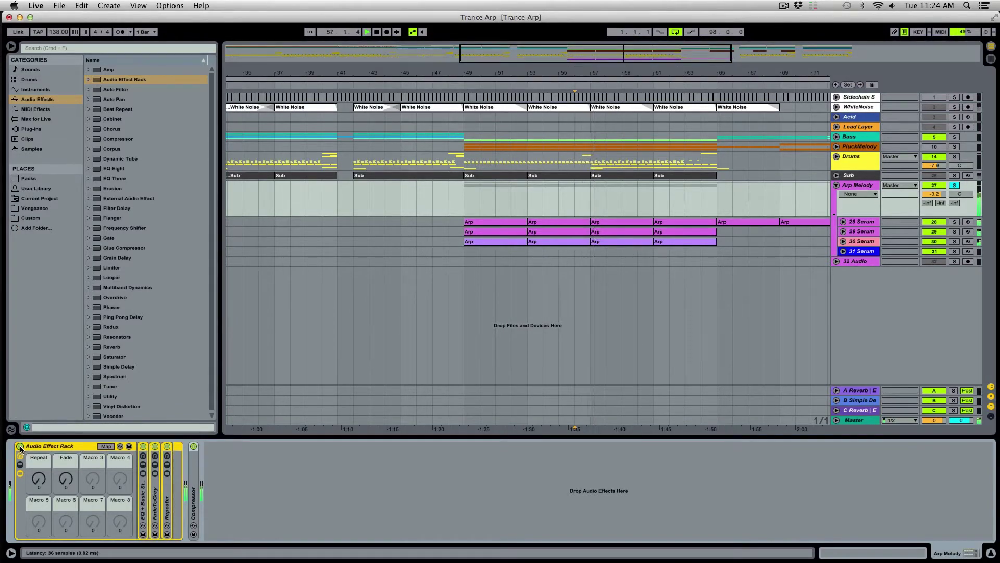
drag(36, 482, 39, 515)
mouse_move(65, 479)
mouse_down()
mouse_move(66, 465)
mouse_move(30, 459)
mouse_move(31, 431)
mouse_move(30, 469)
mouse_move(66, 487)
mouse_move(66, 511)
mouse_up()
click(36, 474)
key(space)
click(608, 202)
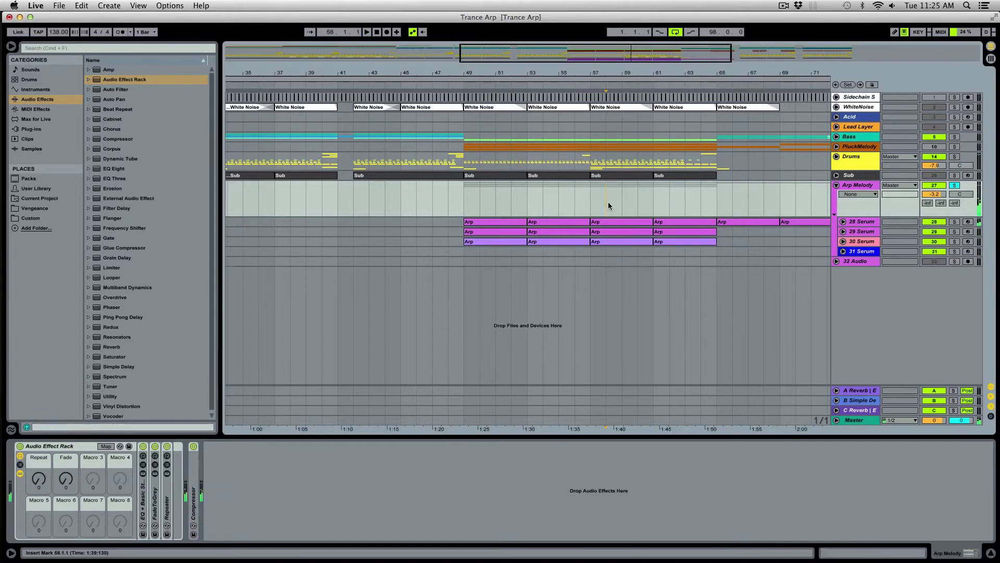
Step: Remove the Audio Effect Rack from the Arp Melody group and expand the remaining Compressor
click(52, 446)
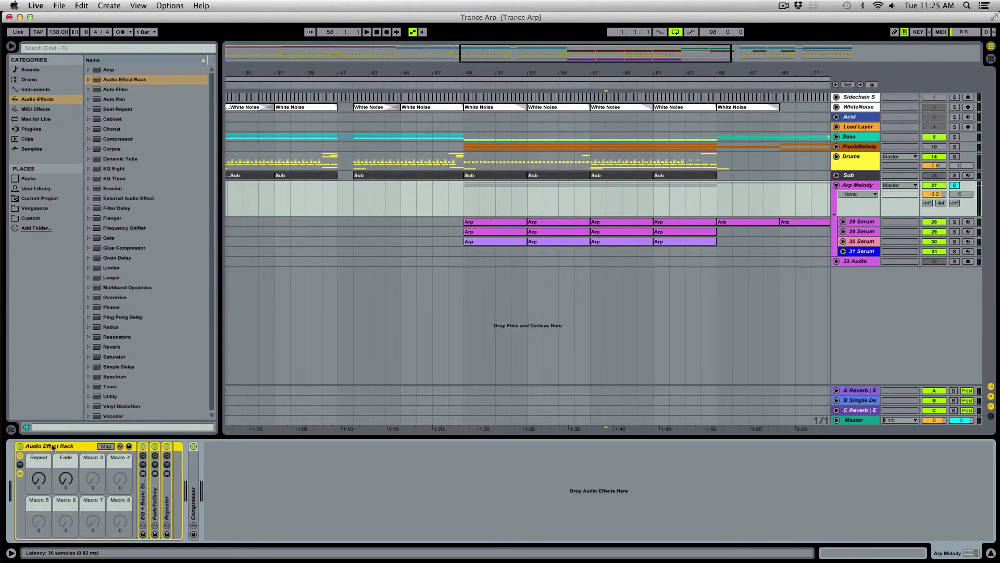
key(Delete)
double_click(21, 490)
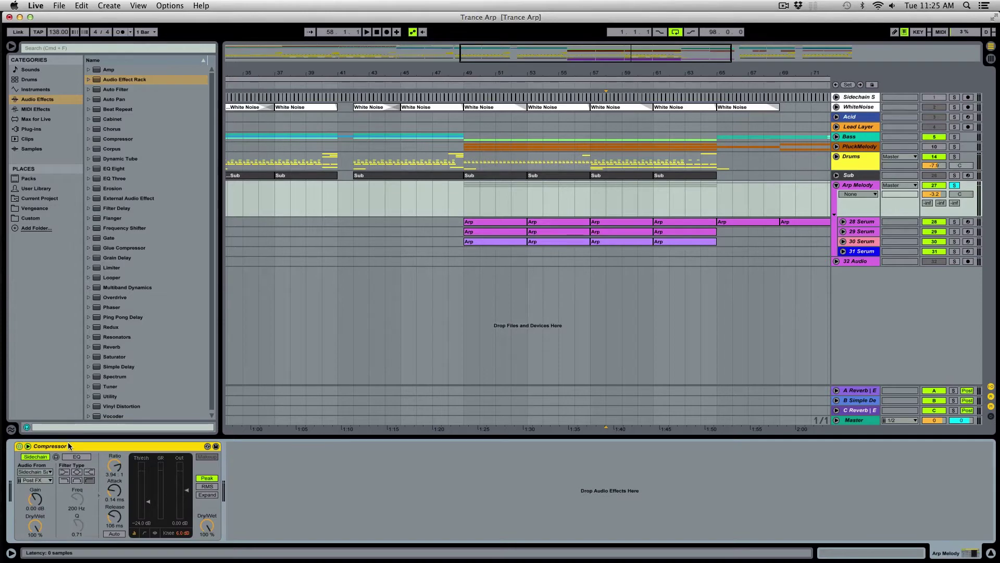
Step: Examine the device chains of the 28, 29 and 30 Serum tracks inside the Arp Melody group
click(455, 222)
click(455, 231)
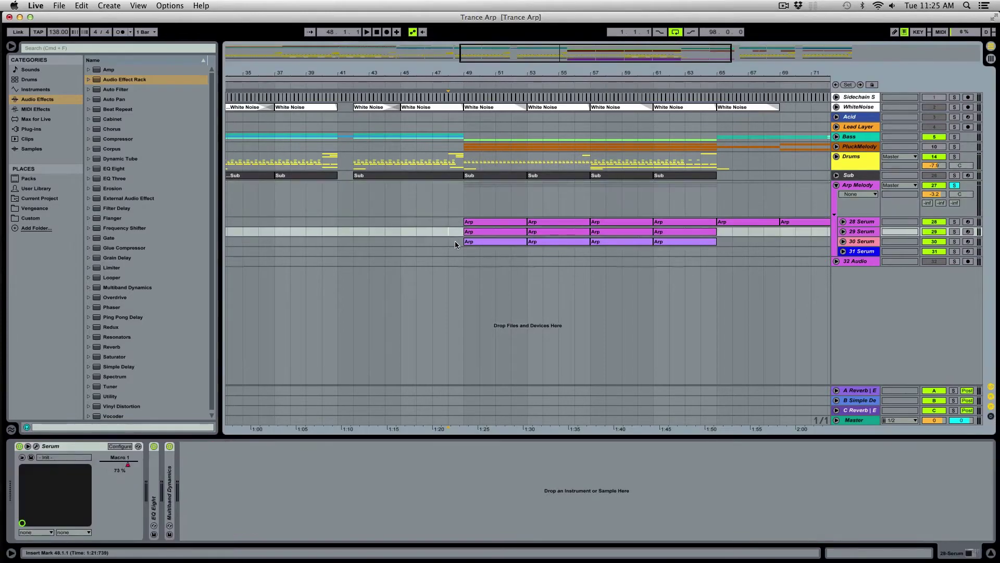
click(453, 242)
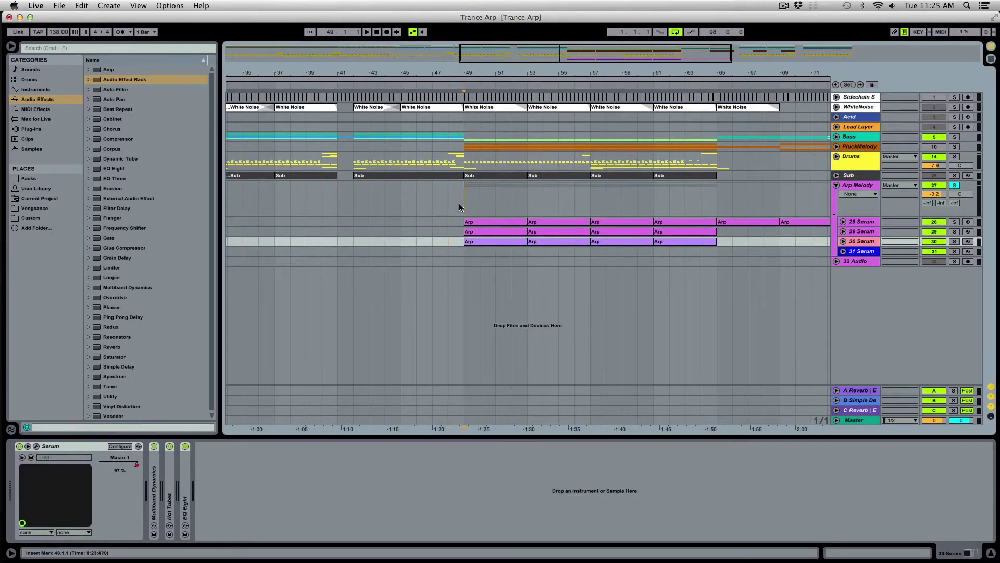
Step: Collapse the Compressor on the Arp Melody group and insert an EQ Eight before it
click(458, 203)
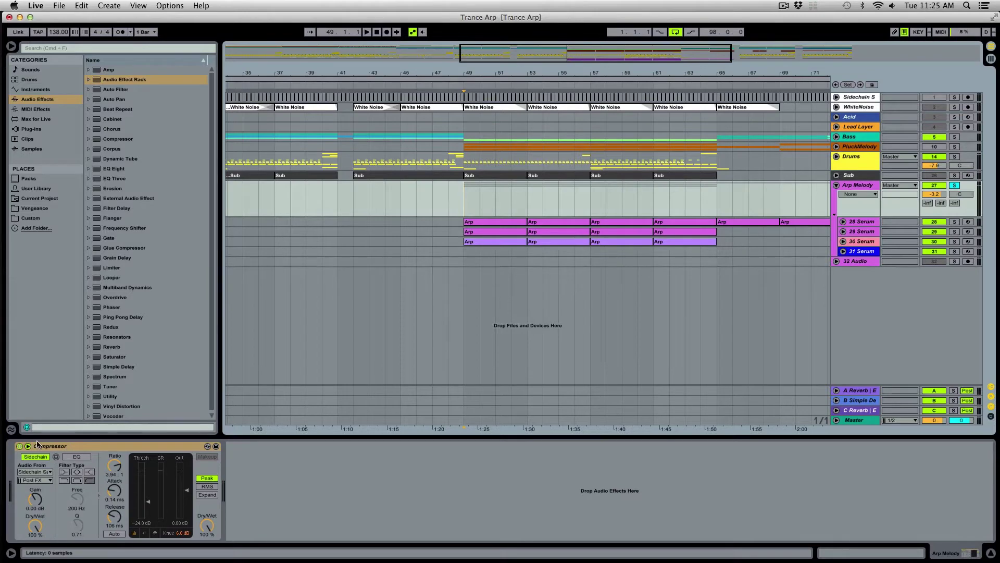
double_click(51, 445)
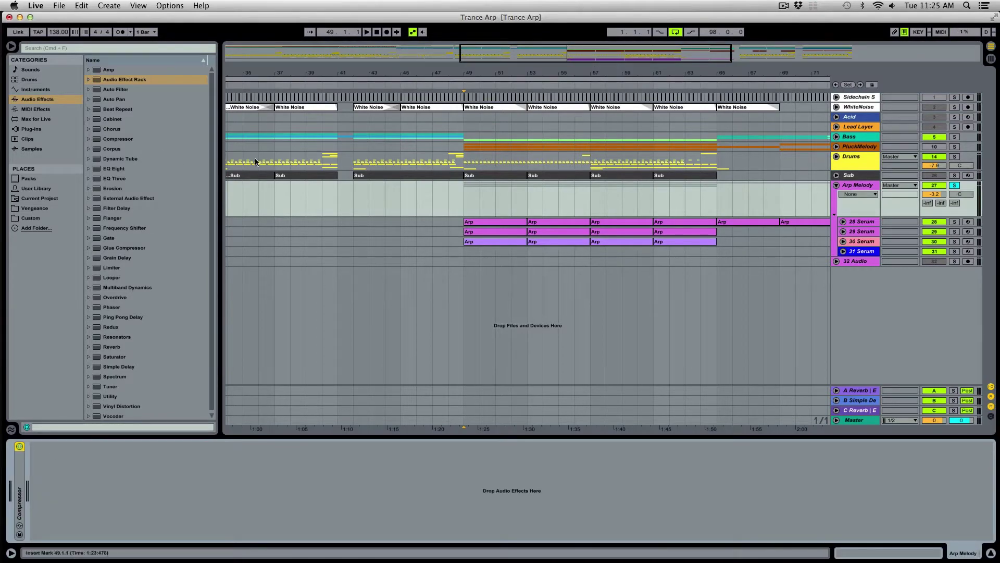
mouse_move(111, 170)
mouse_down()
mouse_move(34, 472)
mouse_move(18, 468)
mouse_up()
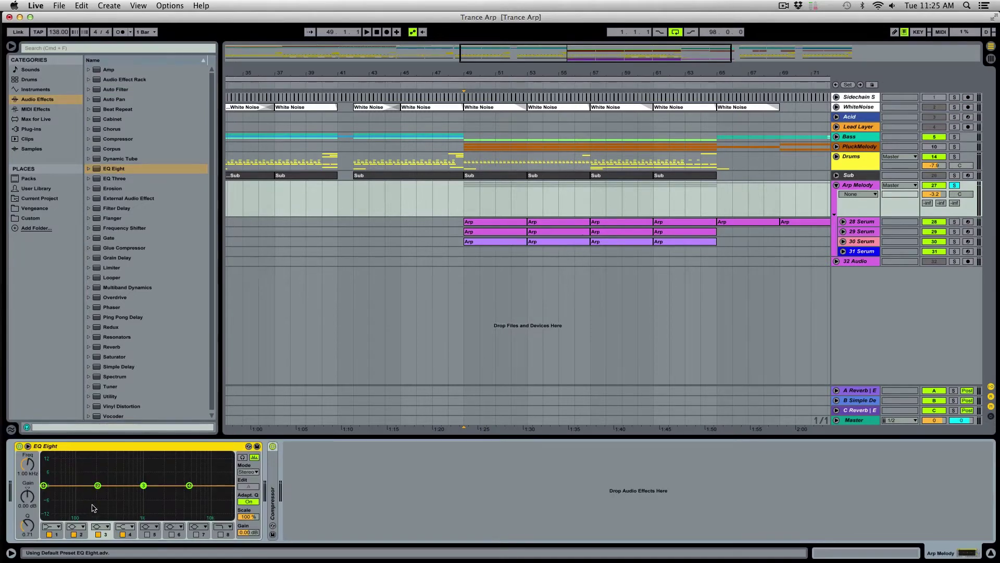
Step: Make EQ Eight's band 1 a low-cut filter at 200 Hz, auditioning the arp from bar 49
click(462, 198)
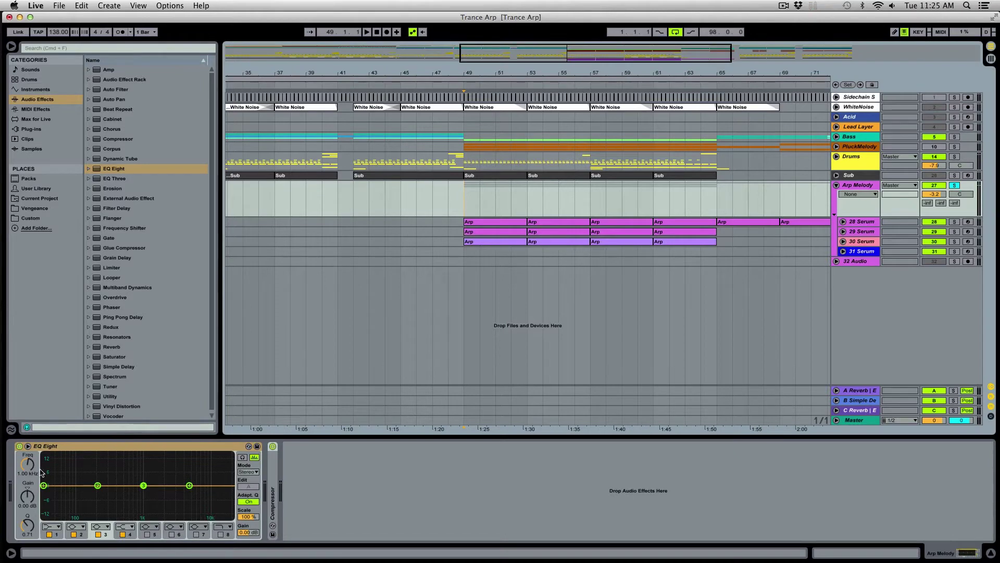
key(space)
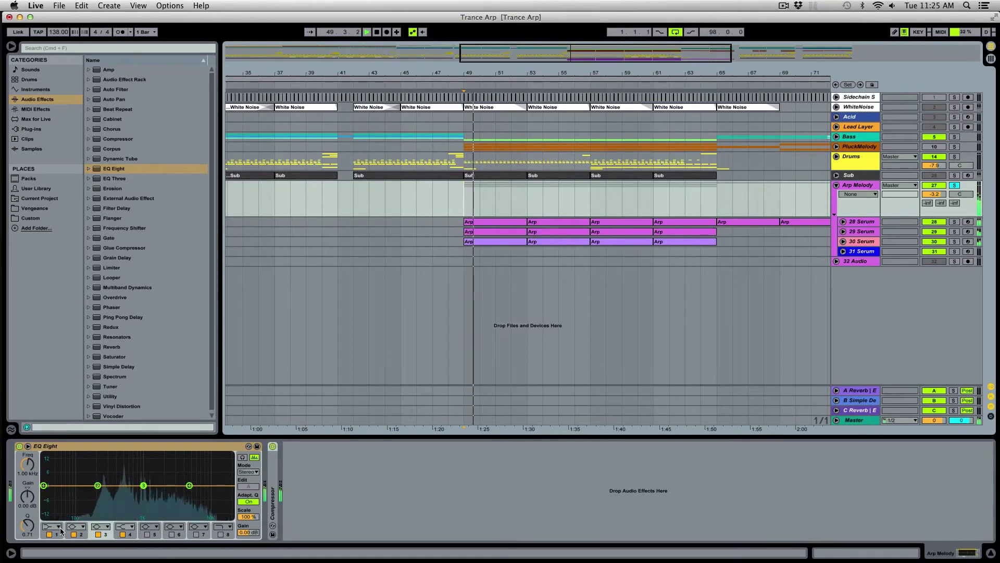
key(space)
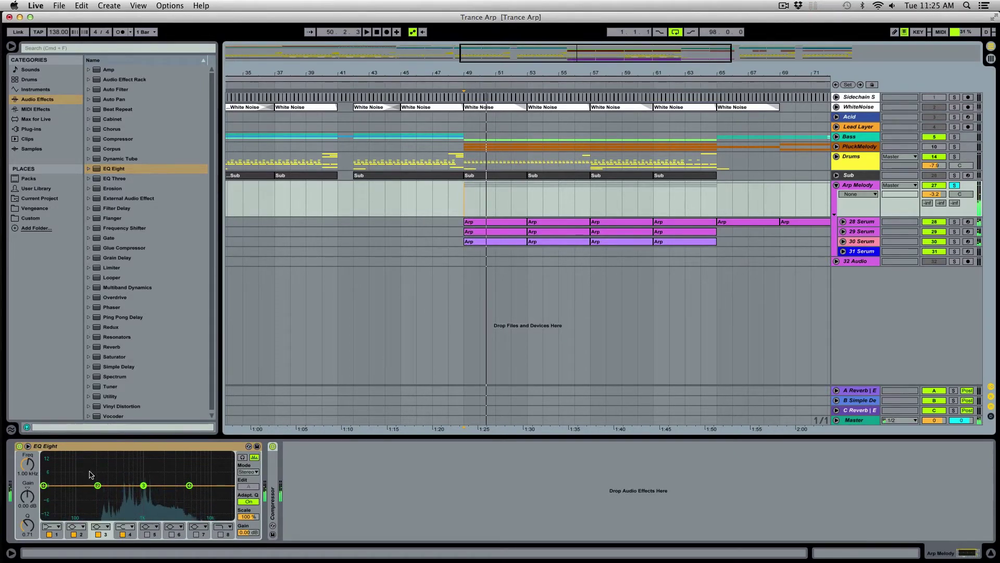
click(55, 526)
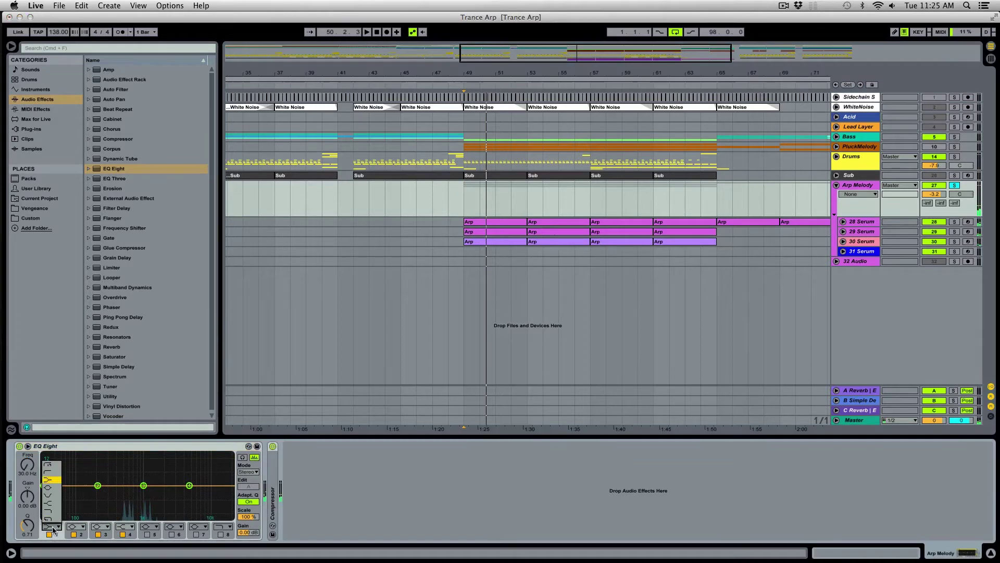
click(52, 466)
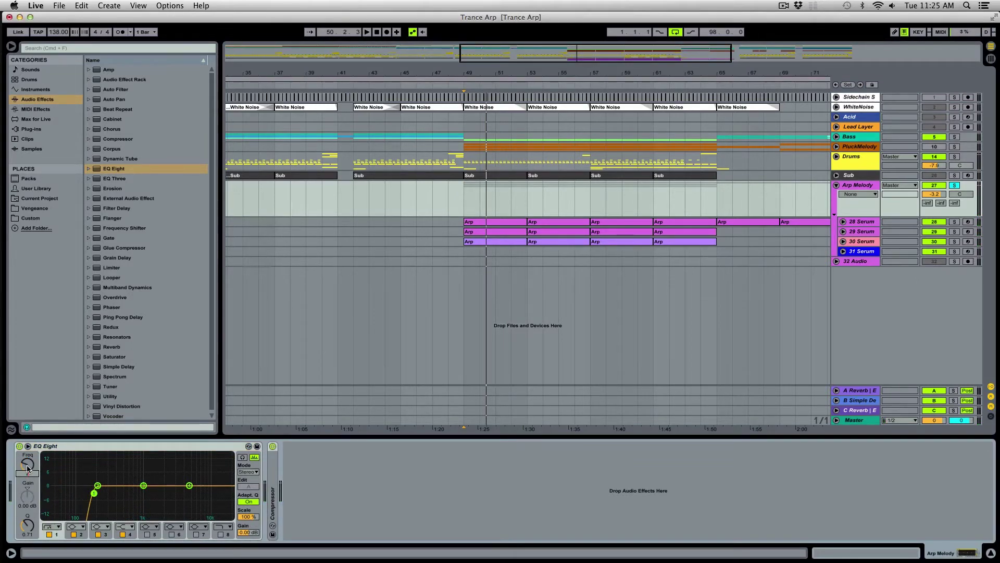
drag(28, 469, 27, 466)
key(space)
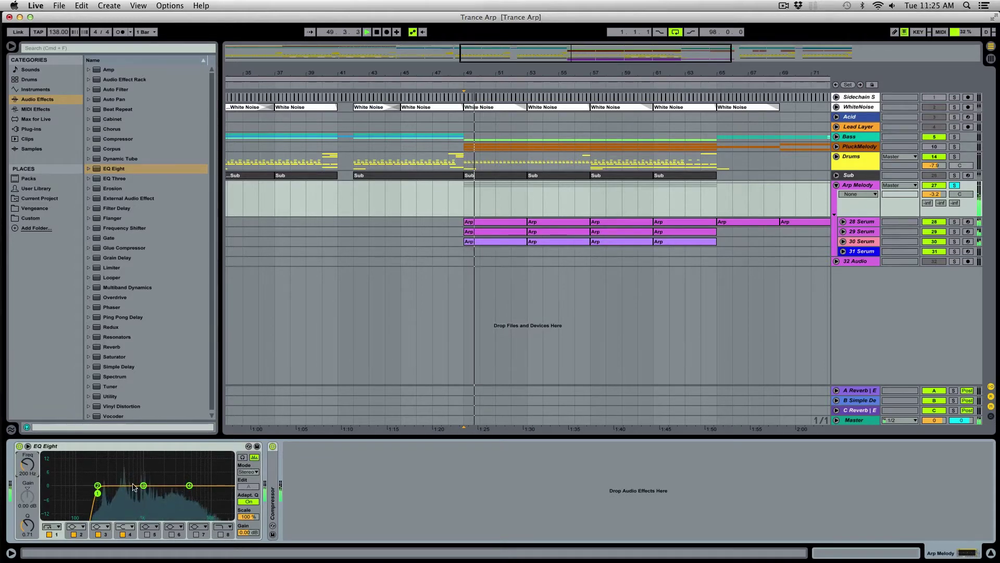
key(space)
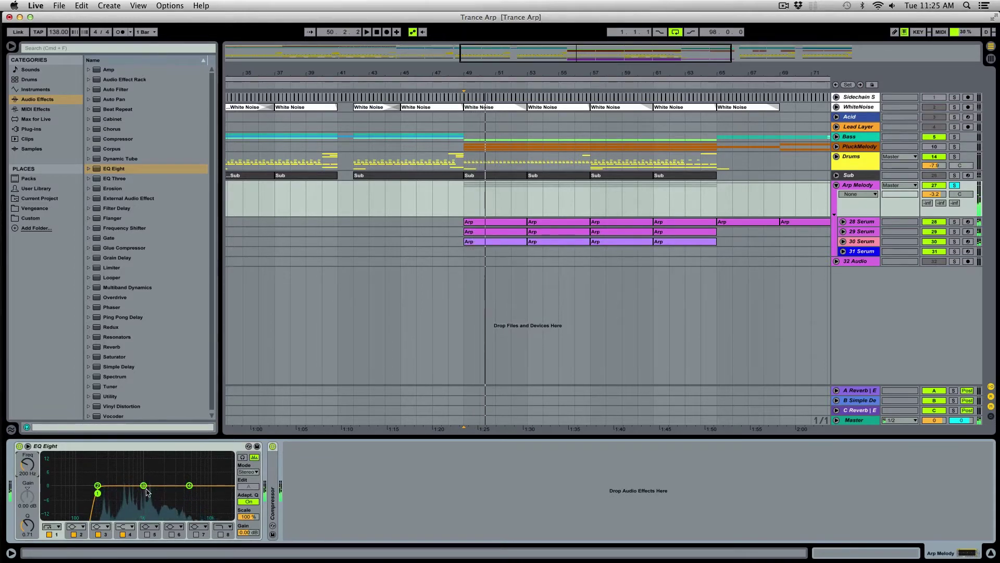
Step: Sweep EQ Eight's band 3 and set it to a narrow cut of about 4.9 dB near 949 Hz
drag(144, 486, 146, 472)
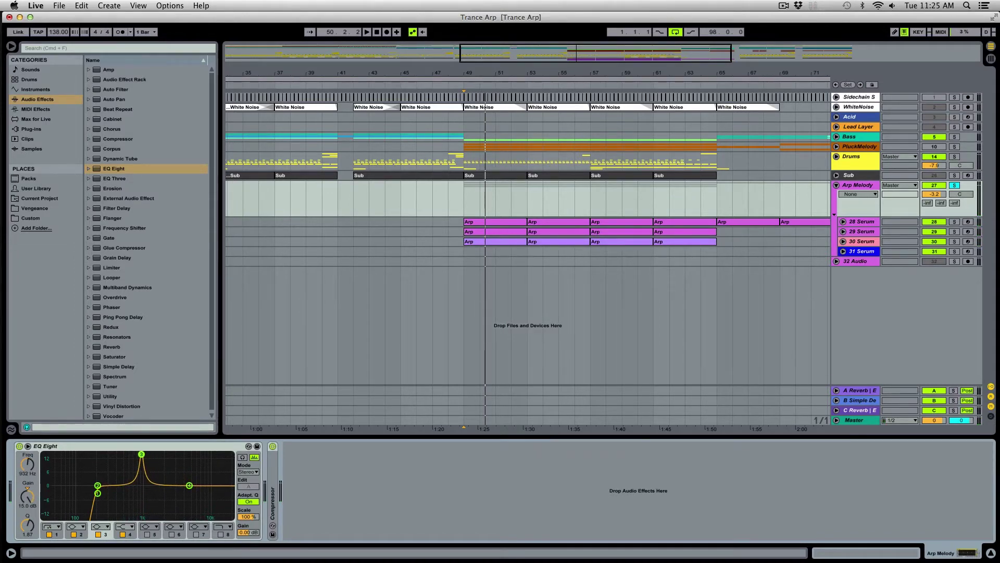
key(space)
drag(145, 493, 141, 455)
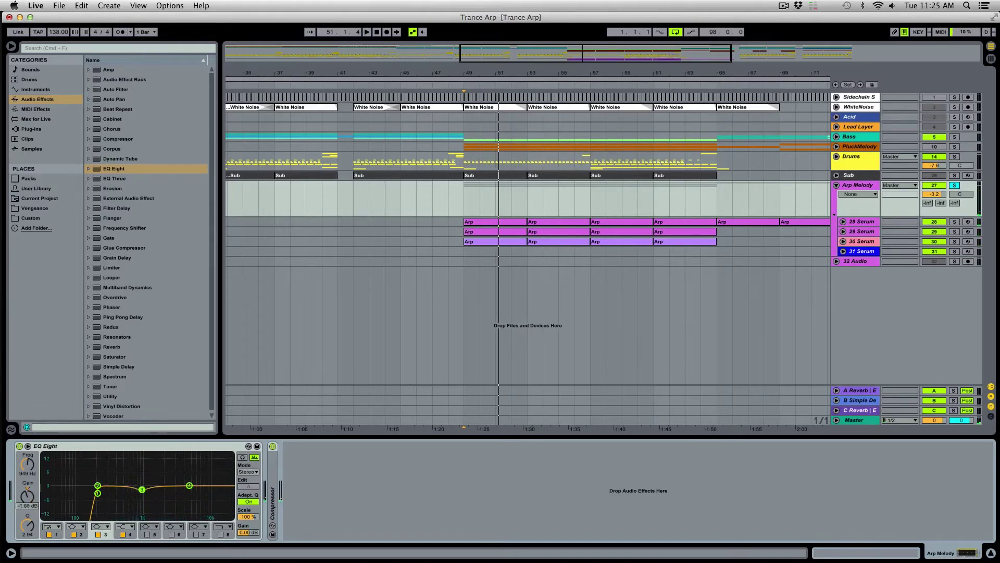
drag(27, 530, 27, 521)
key(space)
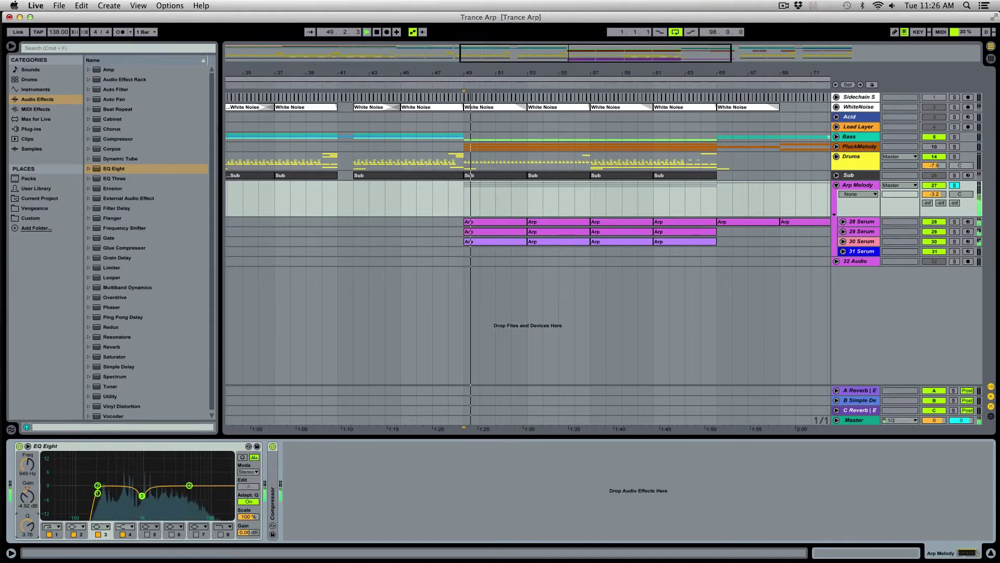
Step: Enable EQ Eight's band 5 and shape it into a narrow cut of about 4.5 dB near 620 Hz during playback
click(147, 534)
drag(27, 526, 27, 516)
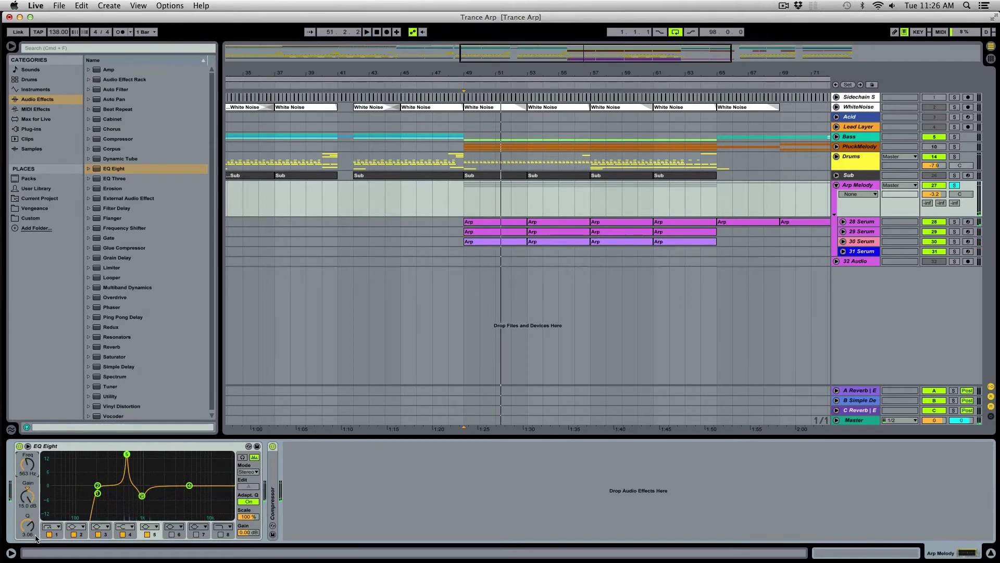
key(space)
drag(31, 503, 27, 514)
drag(27, 464, 27, 457)
drag(27, 496, 27, 511)
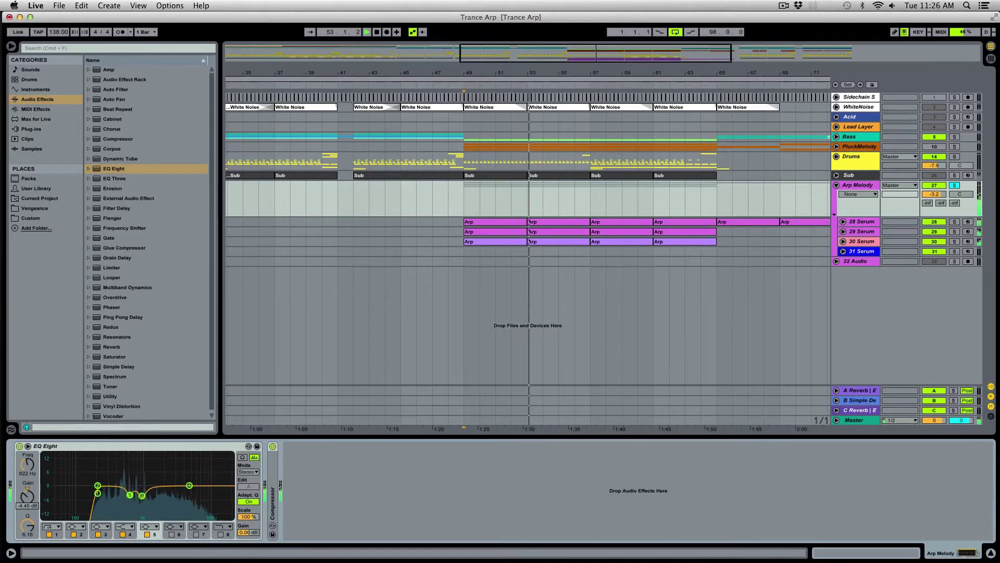
drag(27, 463, 27, 525)
Step: Set EQ Eight's band 4 high shelf to 10.4 kHz and -4.00 dB, and compare the arp with the EQ bypassed and enabled
click(189, 485)
key(space)
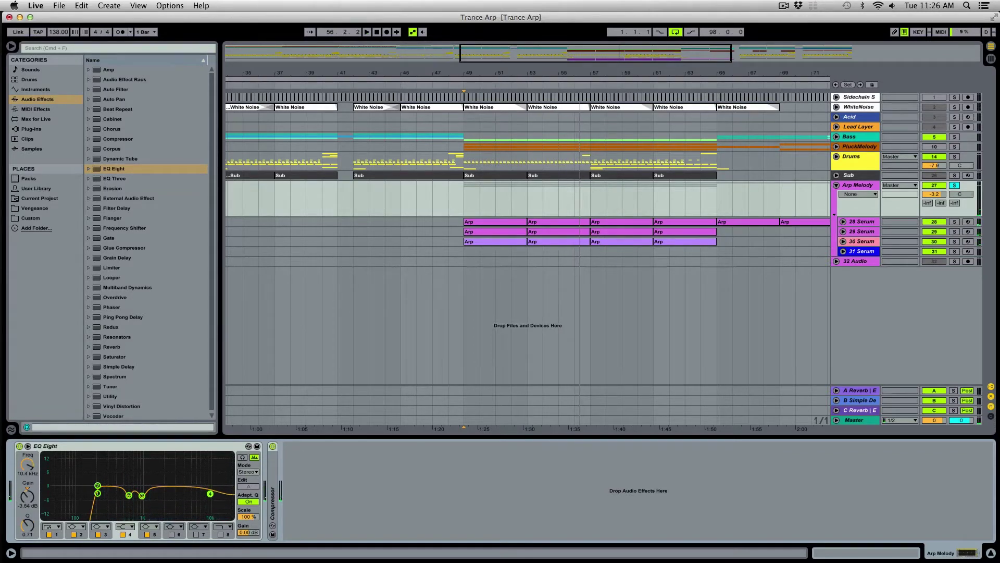
key(space)
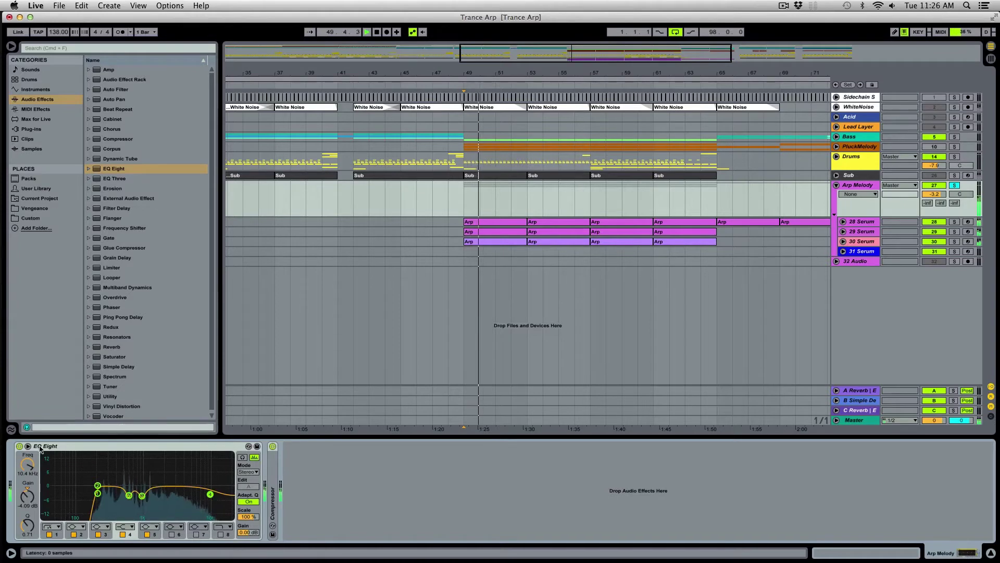
click(19, 446)
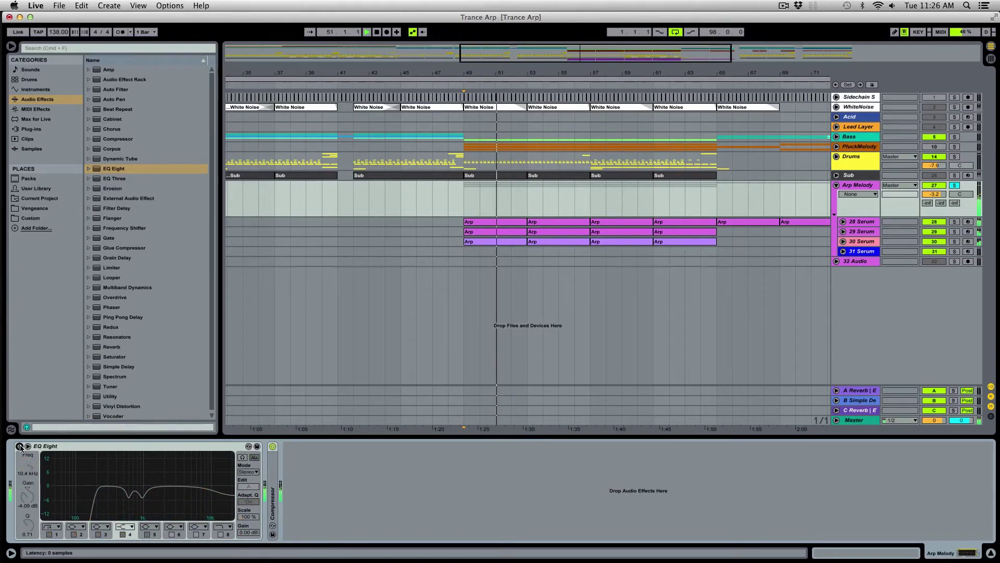
click(20, 445)
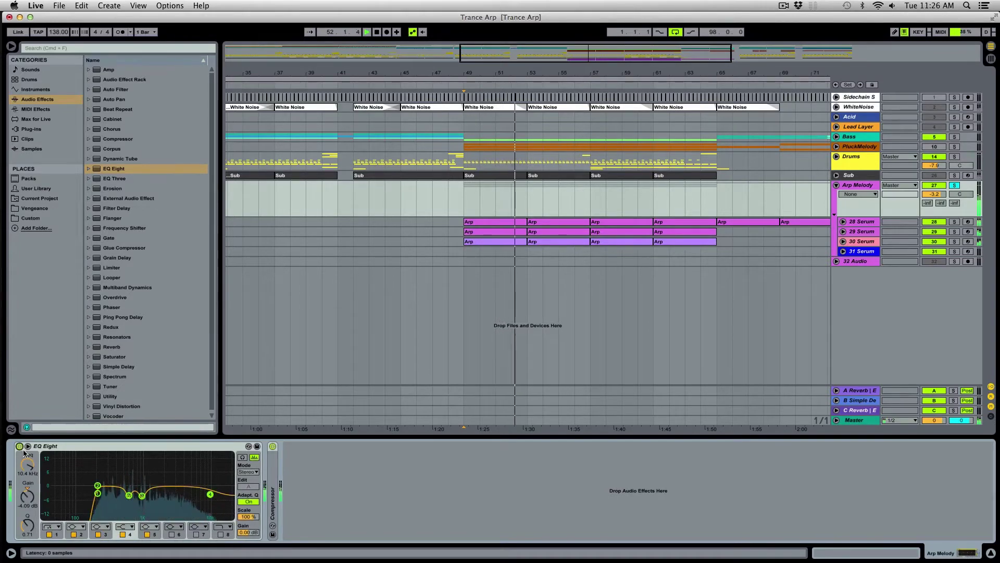
key(space)
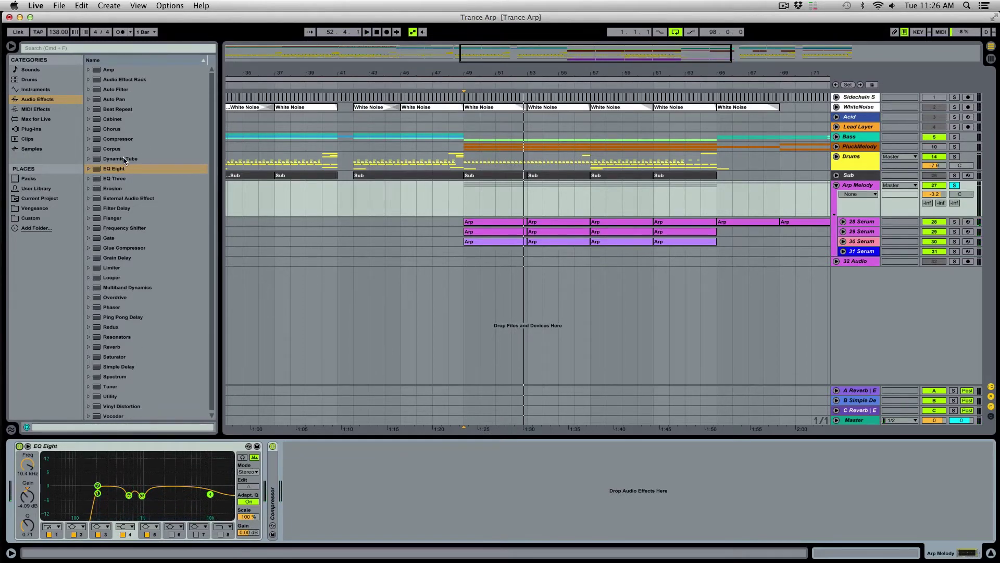
Step: Add a Ping Pong Delay between EQ Eight and the Compressor at 20 % Dry/Wet, and compare the arp with and without it
click(119, 318)
drag(119, 320, 265, 485)
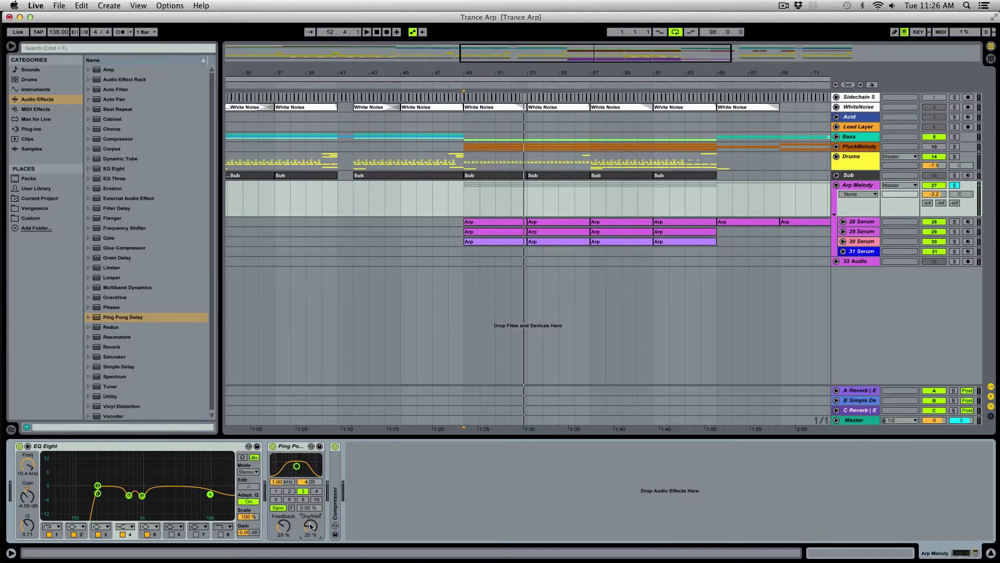
key(space)
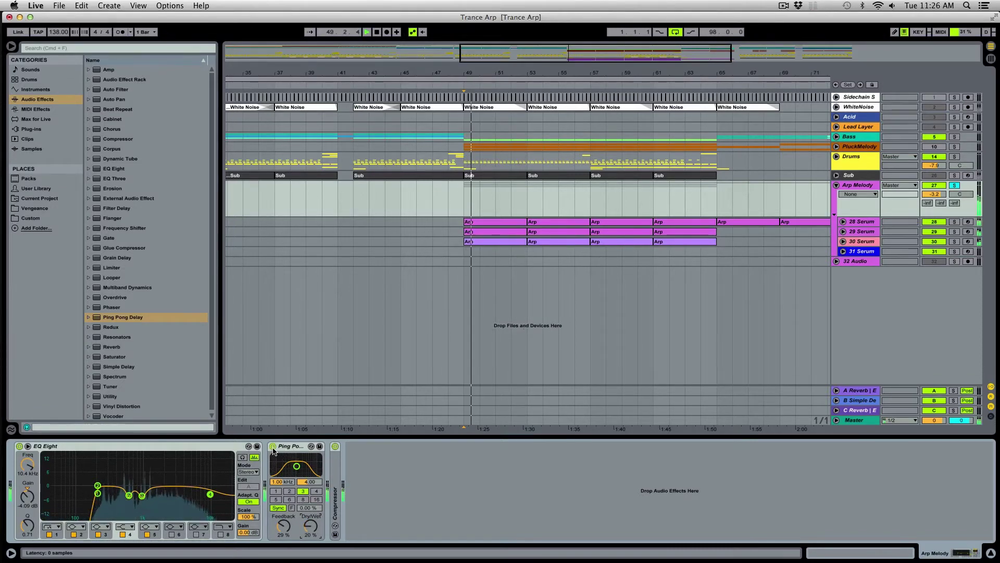
click(273, 446)
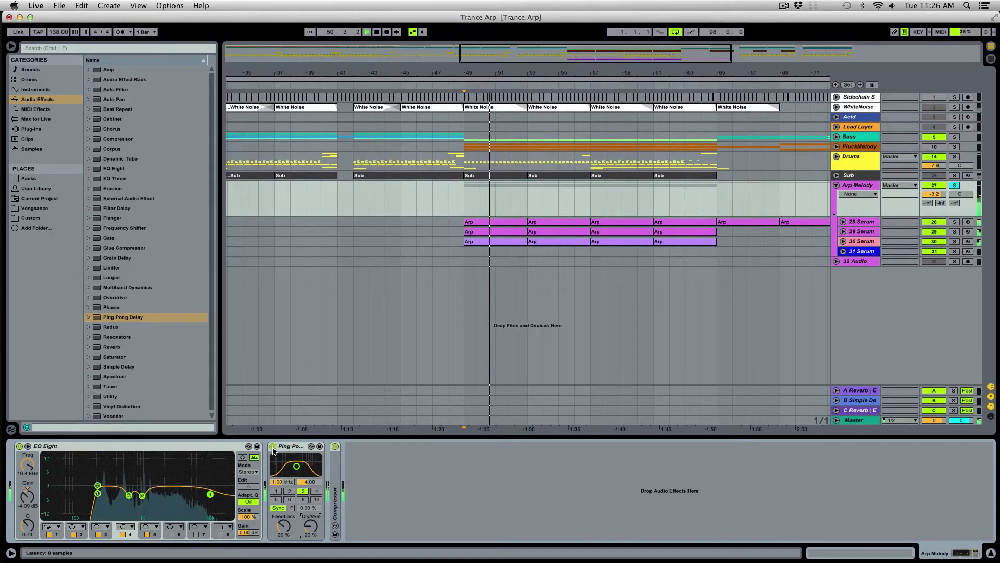
click(273, 447)
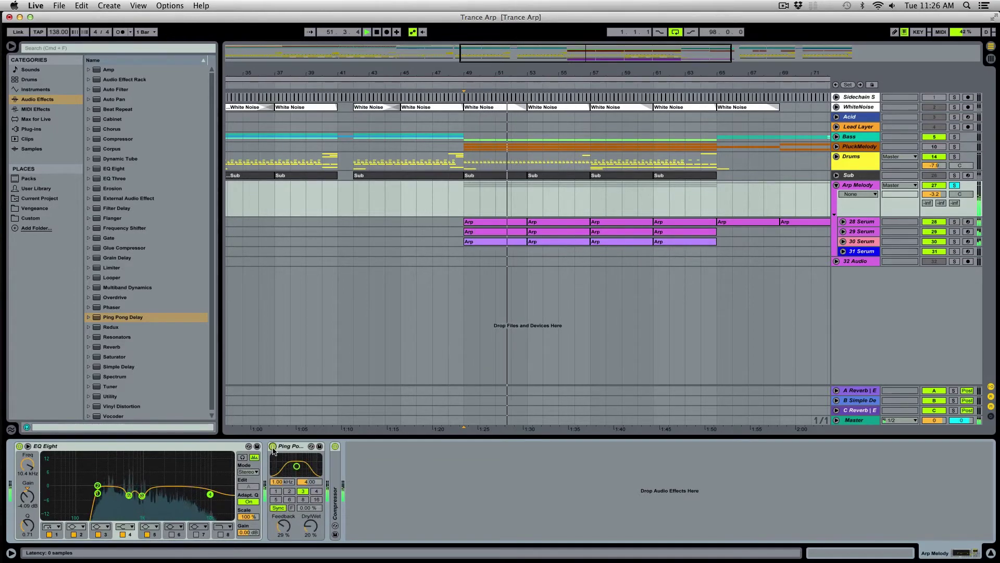
key(space)
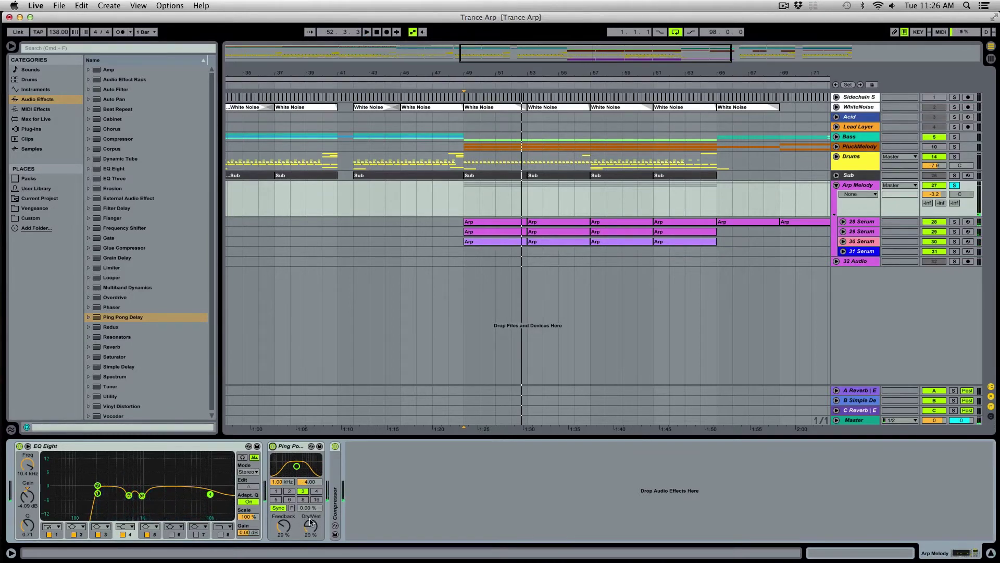
Step: Insert a Saturator between EQ Eight and Ping Pong Delay with 5.00 dB Drive, the Medium Curve type and Soft Clip on
click(86, 356)
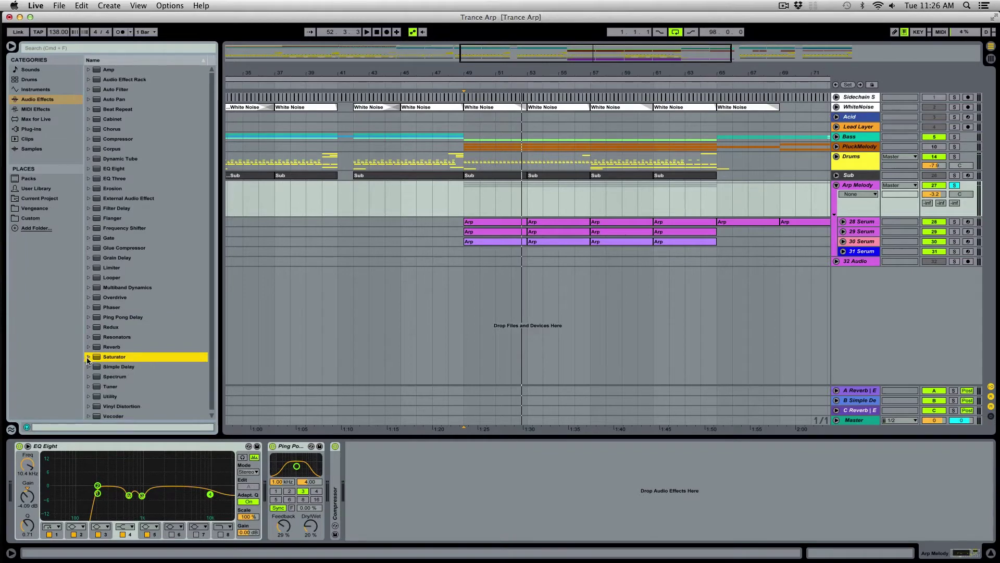
mouse_move(206, 383)
mouse_down()
mouse_move(284, 456)
mouse_move(222, 446)
mouse_up()
drag(268, 473, 268, 474)
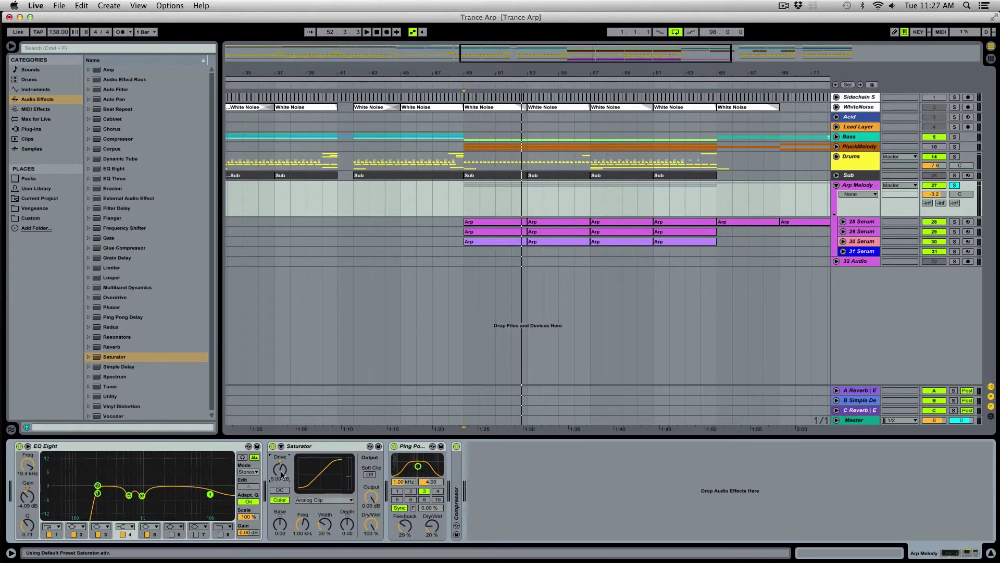
click(321, 503)
click(324, 524)
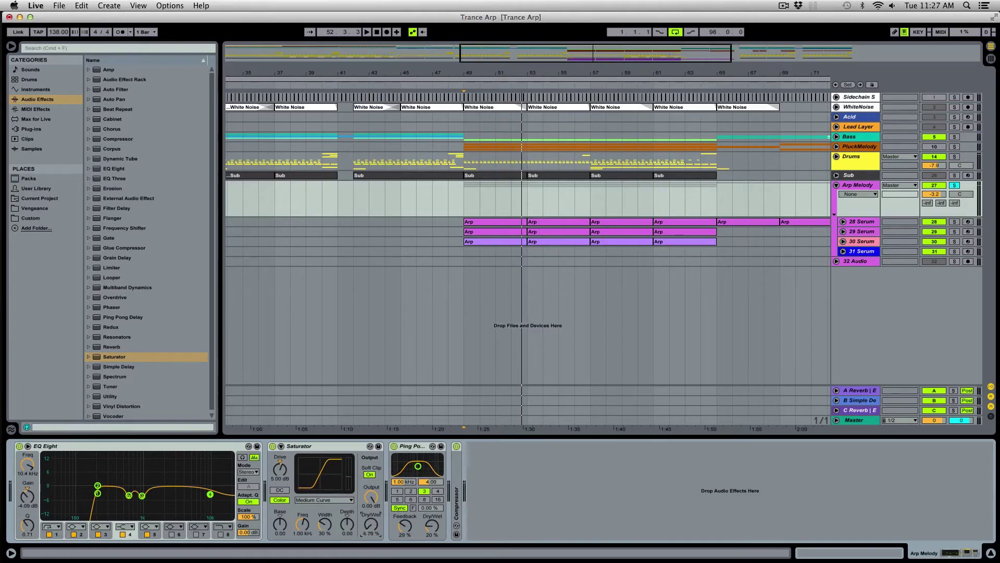
Step: Set the Saturator's Dry/Wet to 35 % and compare the arp with the Saturator bypassed and enabled
key(space)
mouse_move(369, 519)
mouse_down()
mouse_move(370, 469)
mouse_move(371, 518)
mouse_up()
key(space)
text(3)
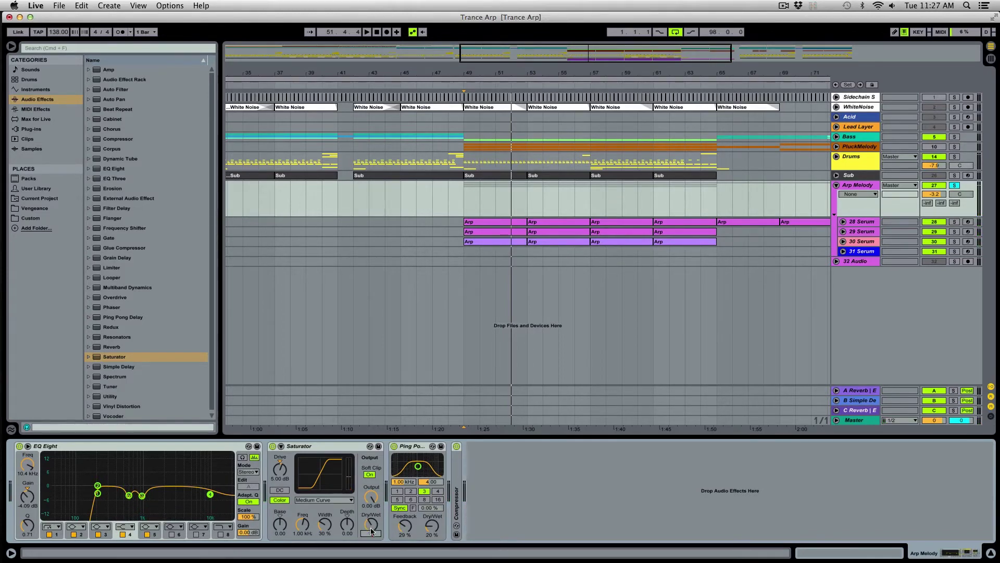
text(35)
key(Return)
key(space)
click(273, 447)
click(273, 446)
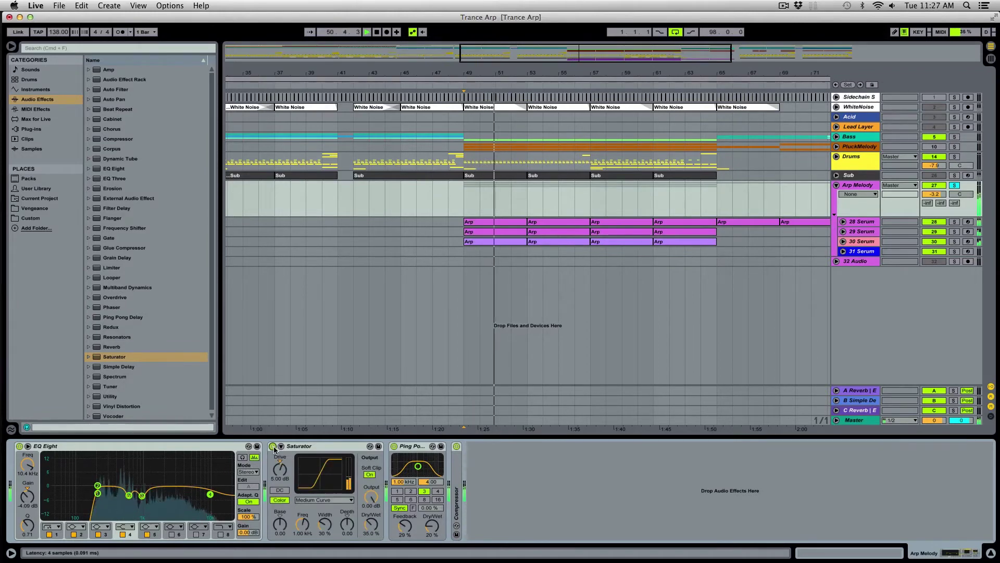
key(space)
Step: Fold the Saturator and Ping Pong Delay, and insert a Compressor after the delay with its threshold lowered to about -13 dB during playback
double_click(307, 446)
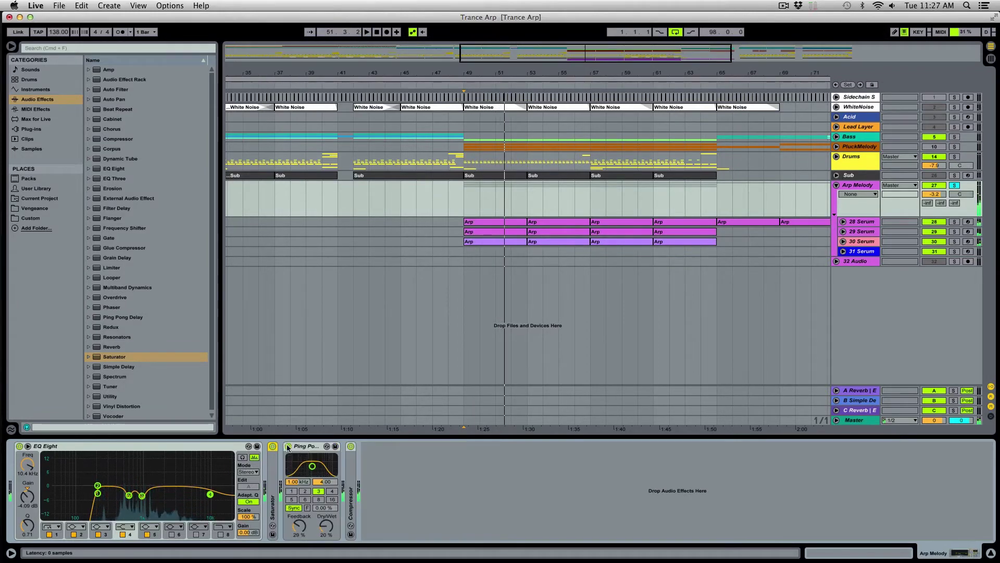
double_click(307, 448)
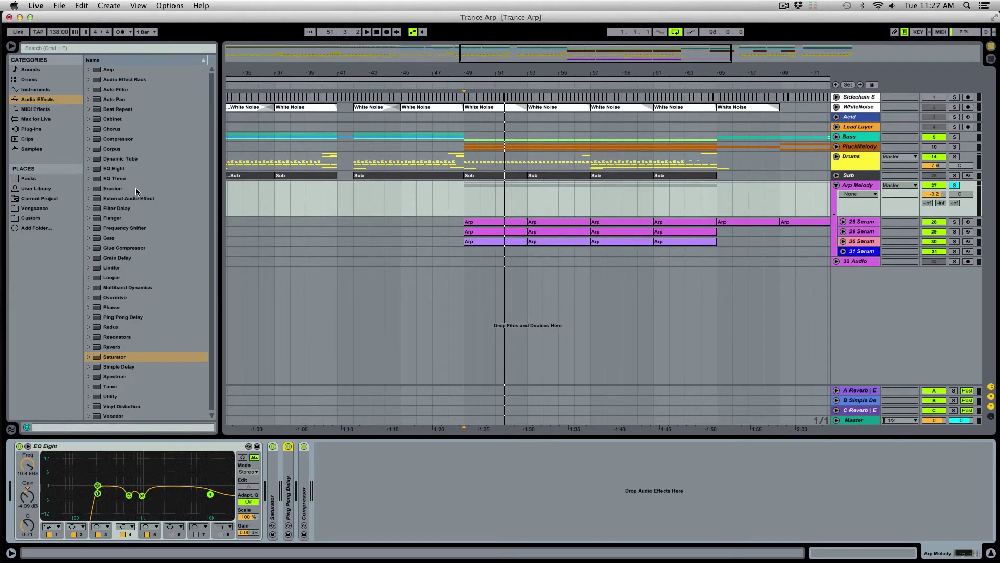
mouse_move(118, 139)
mouse_down()
mouse_move(295, 495)
mouse_move(303, 491)
mouse_up()
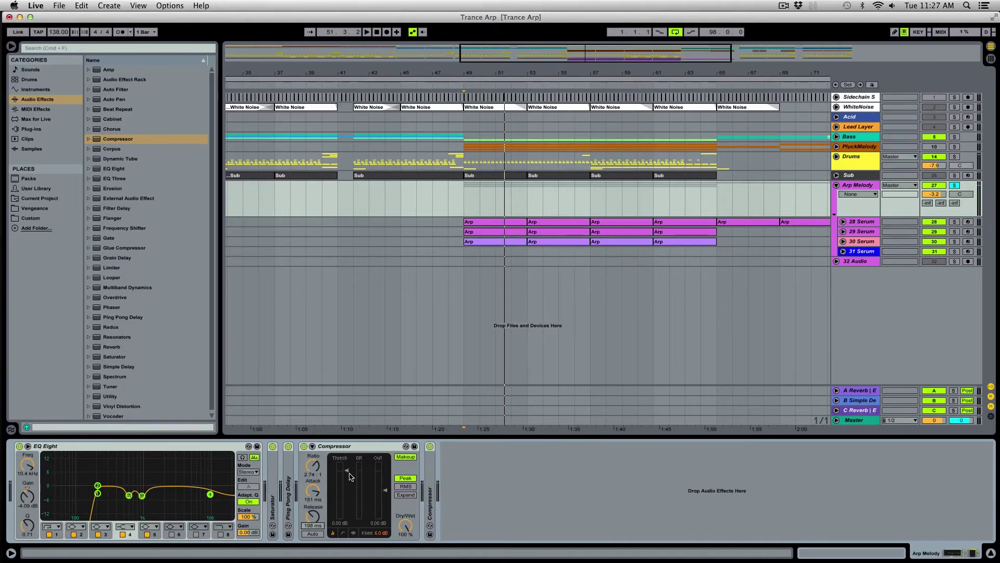
key(space)
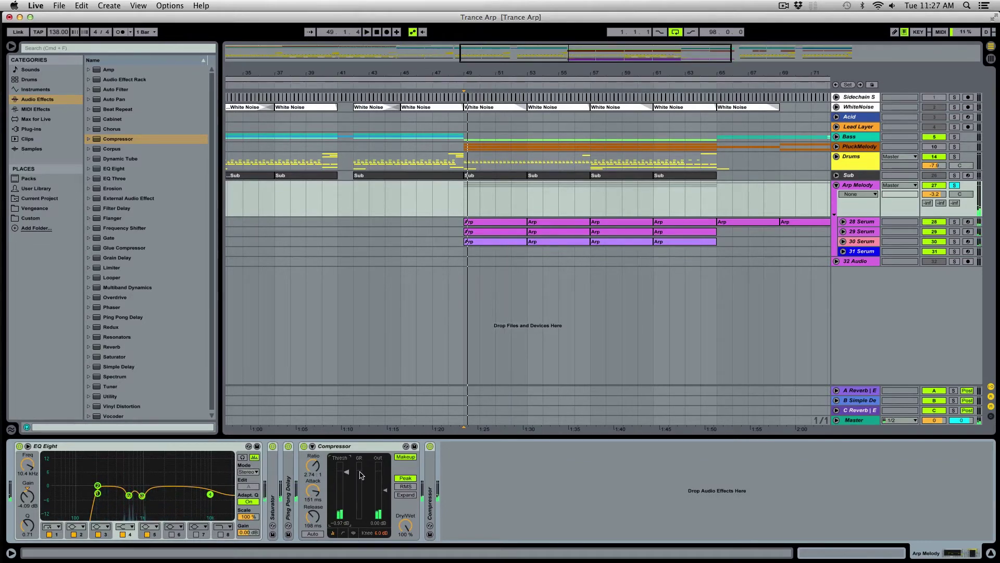
drag(344, 475, 346, 488)
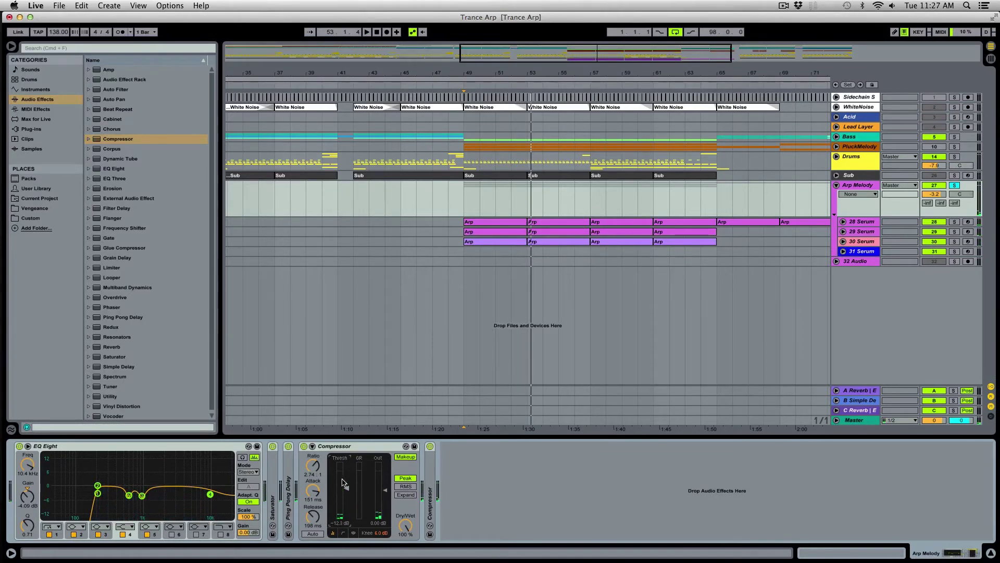
key(space)
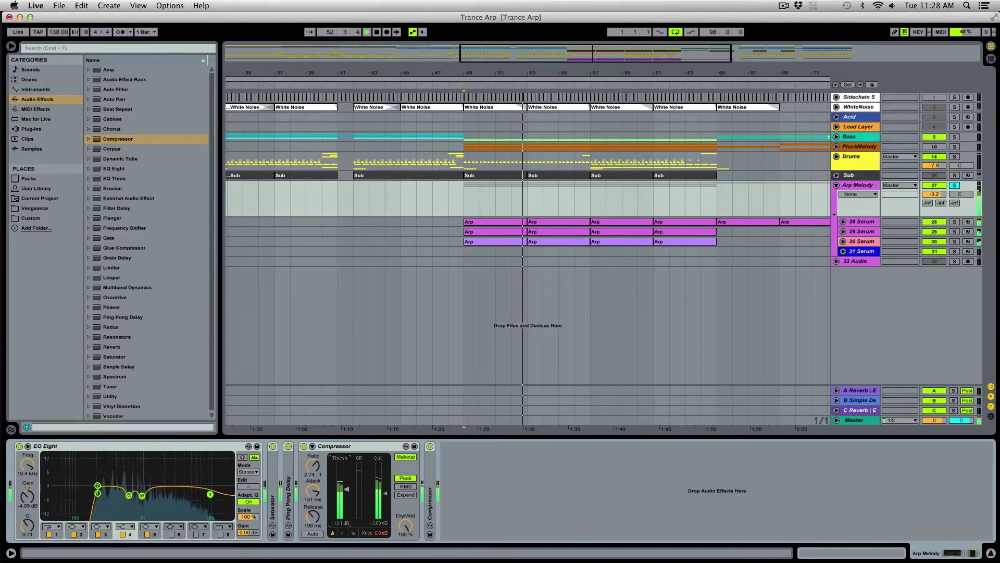
Step: Fold the open devices and group EQ Eight, Saturator, Ping Pong Delay and the first Compressor into an Audio Effect Rack
double_click(338, 445)
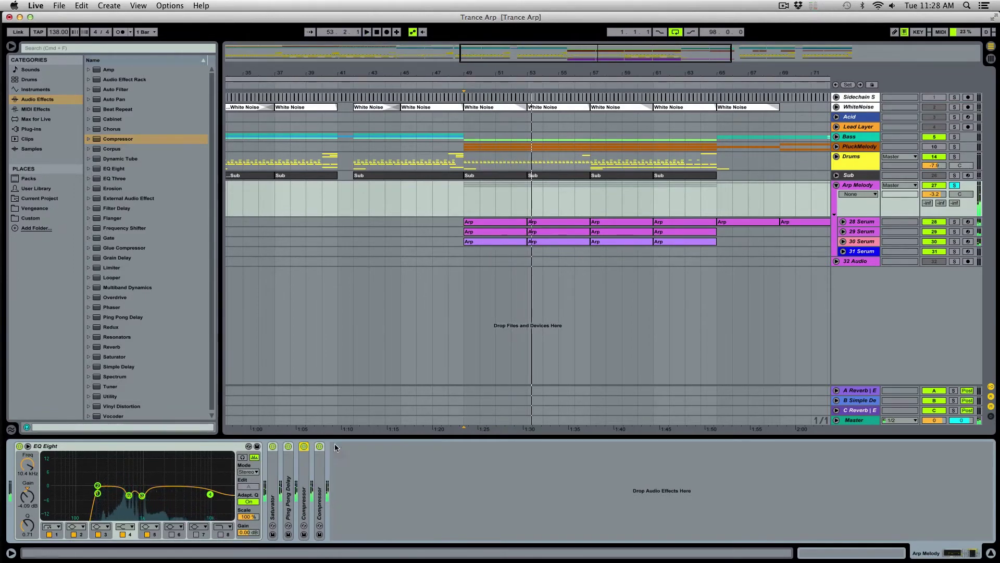
double_click(102, 443)
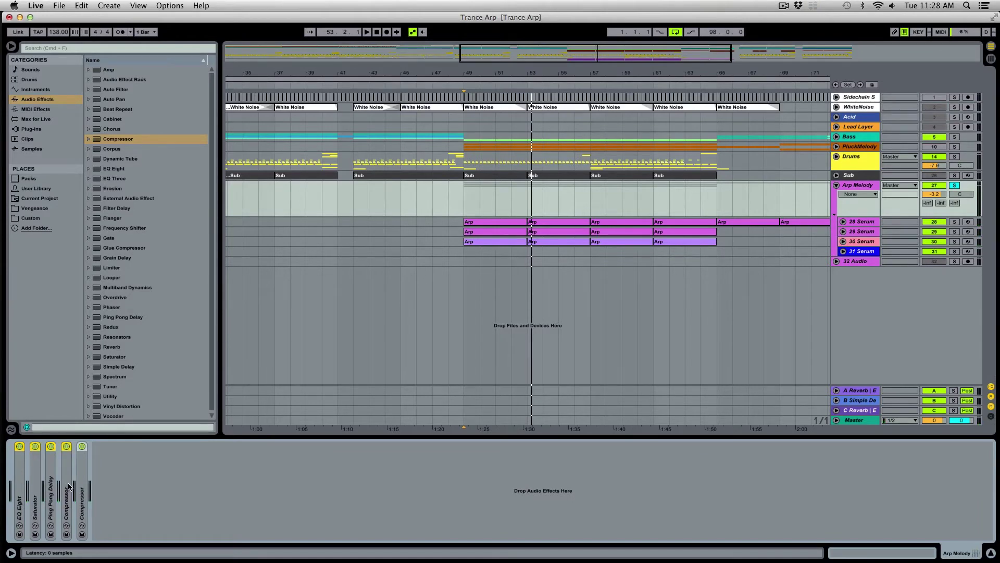
click(81, 5)
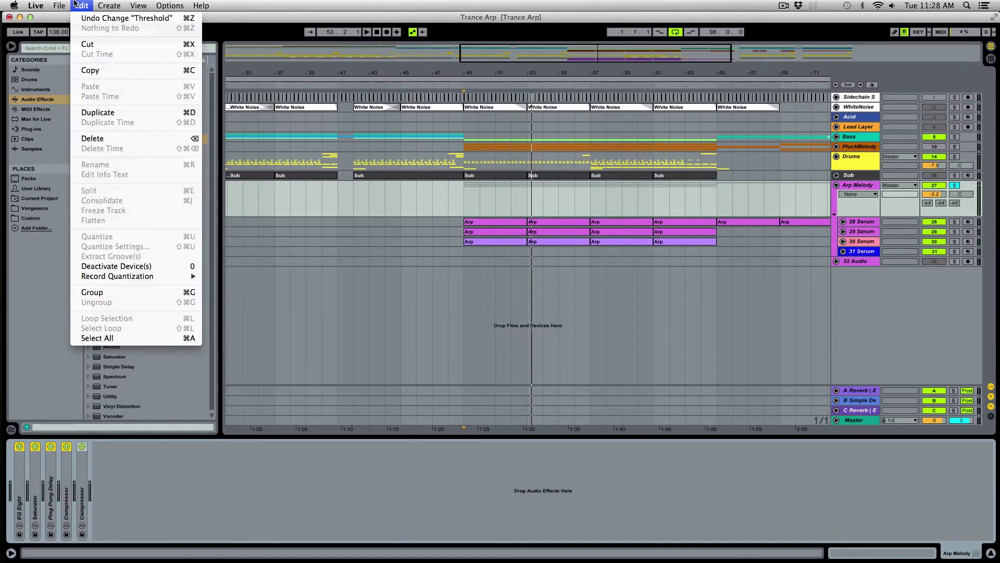
click(119, 292)
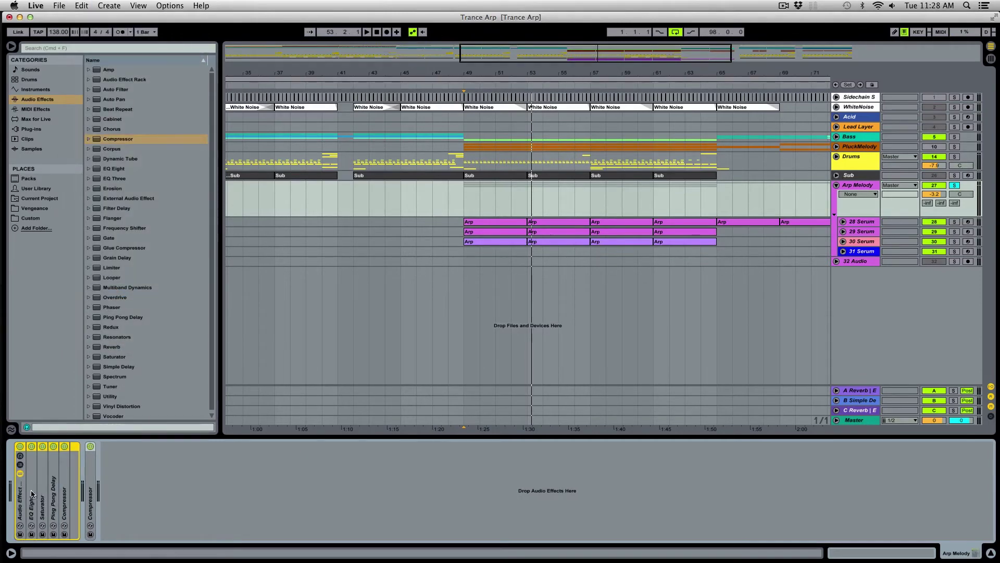
Step: Show the Audio Effect Rack's macro controls and devices, and keep its chain list hidden
click(20, 473)
click(20, 464)
click(20, 456)
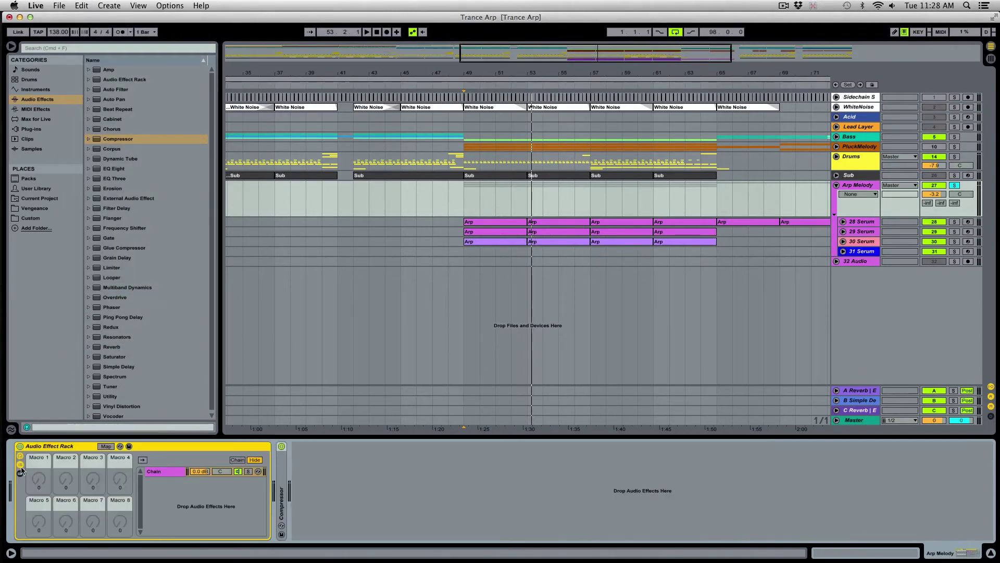
click(20, 472)
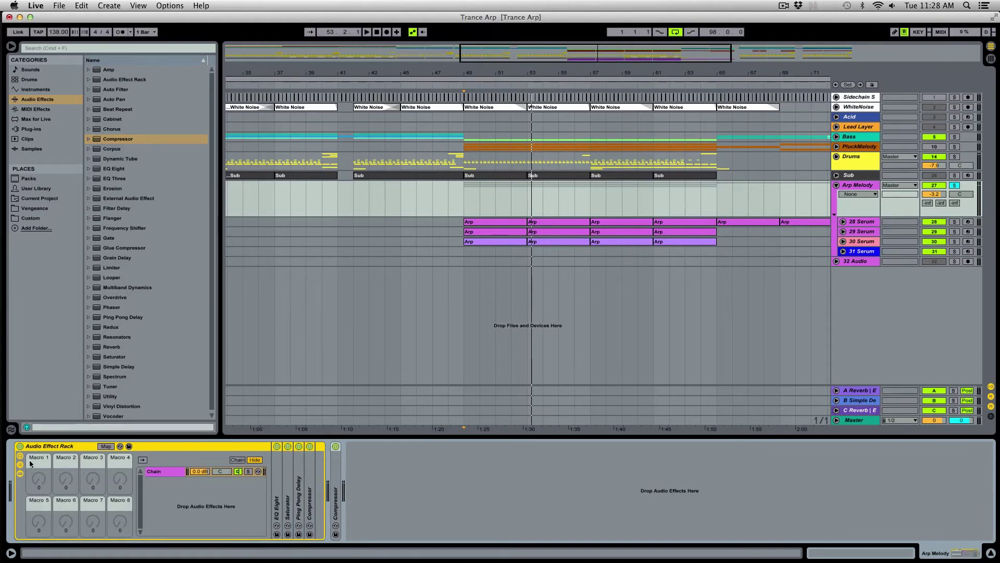
click(20, 464)
click(20, 473)
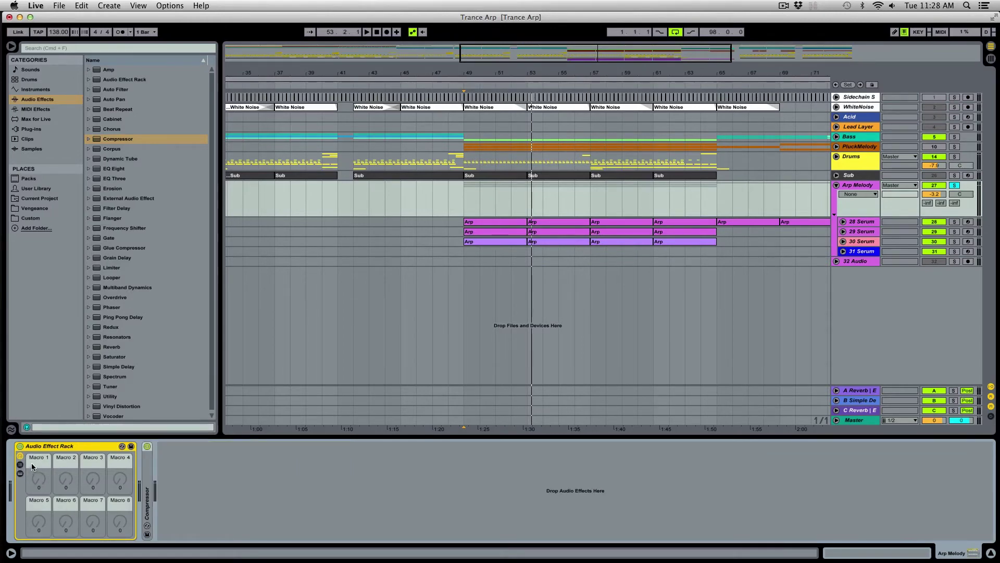
click(19, 464)
click(20, 465)
click(19, 473)
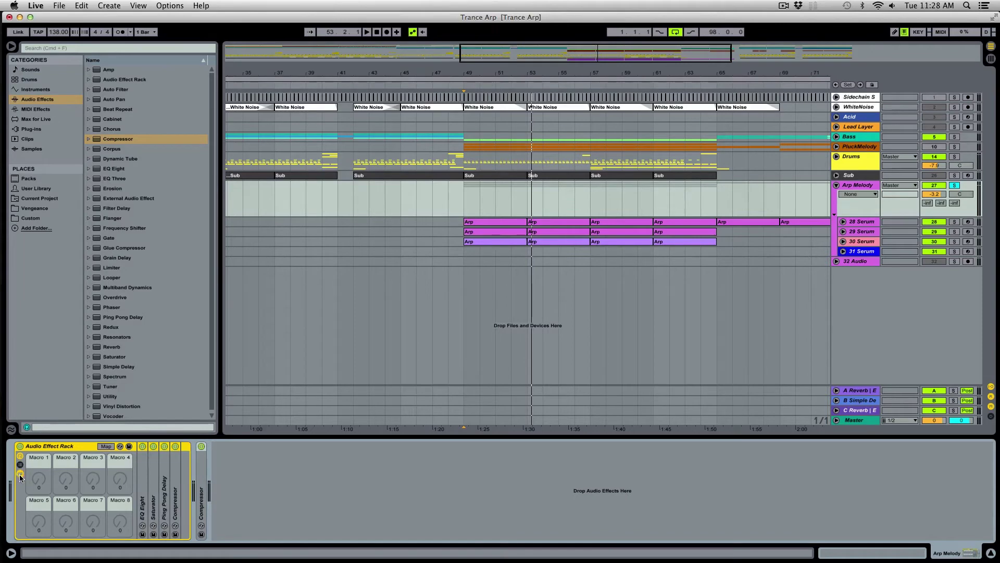
Step: Unfold the Ping Pong Delay in the rack and map its Dry/Wet to Macro 1
double_click(163, 490)
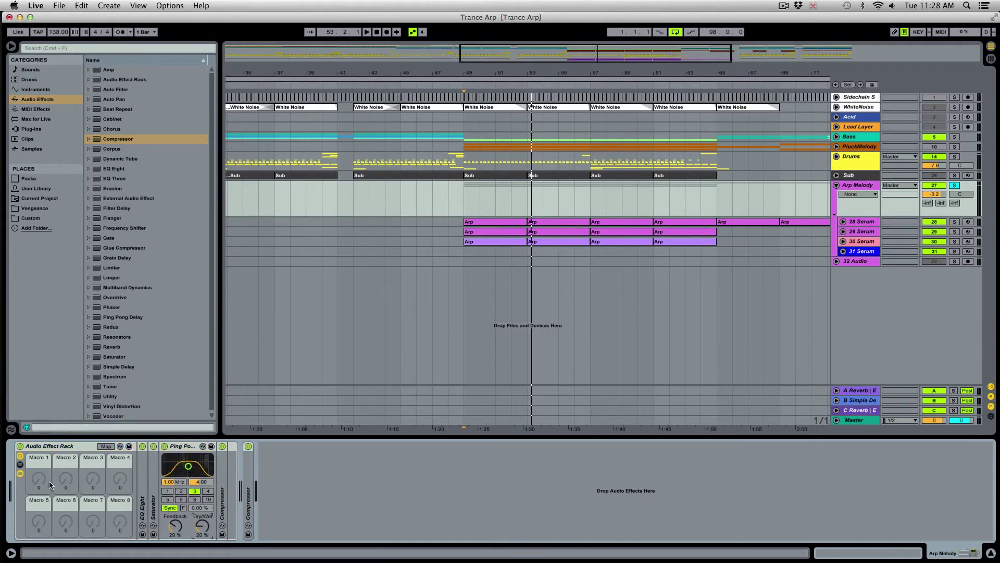
right_click(203, 529)
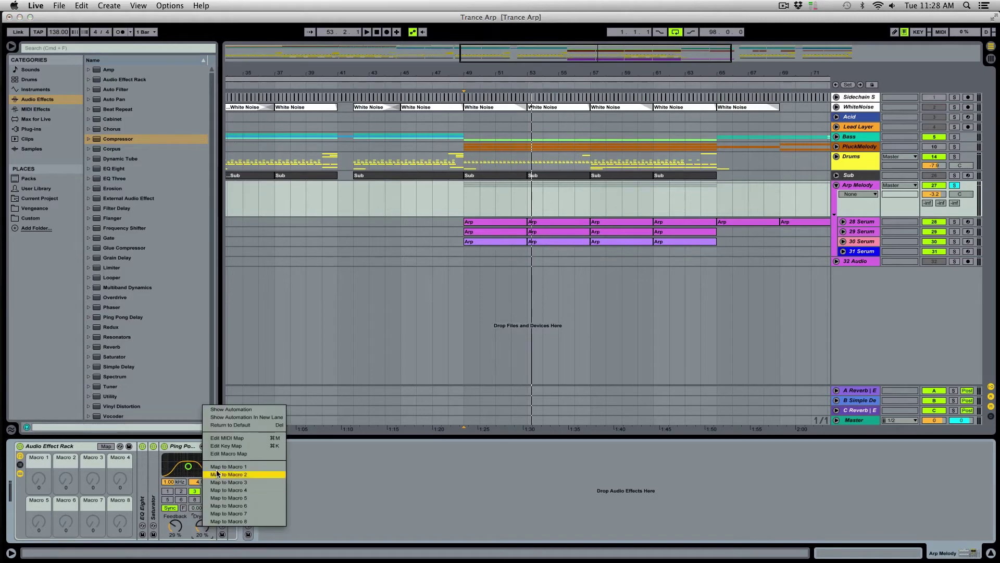
click(218, 476)
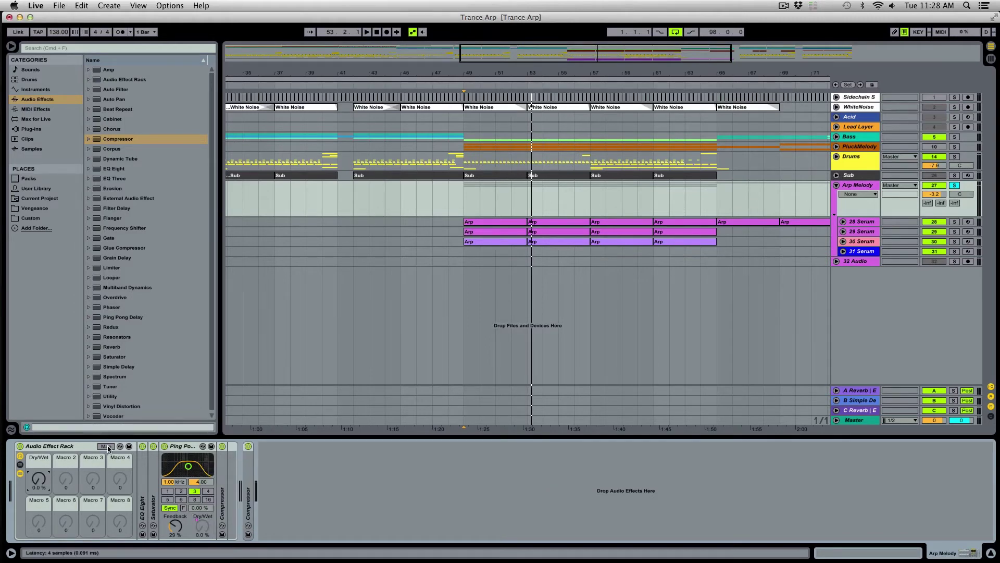
Step: Set the Dry/Wet macro mapping's minimum to 20 % and audition the macro during playback
click(106, 446)
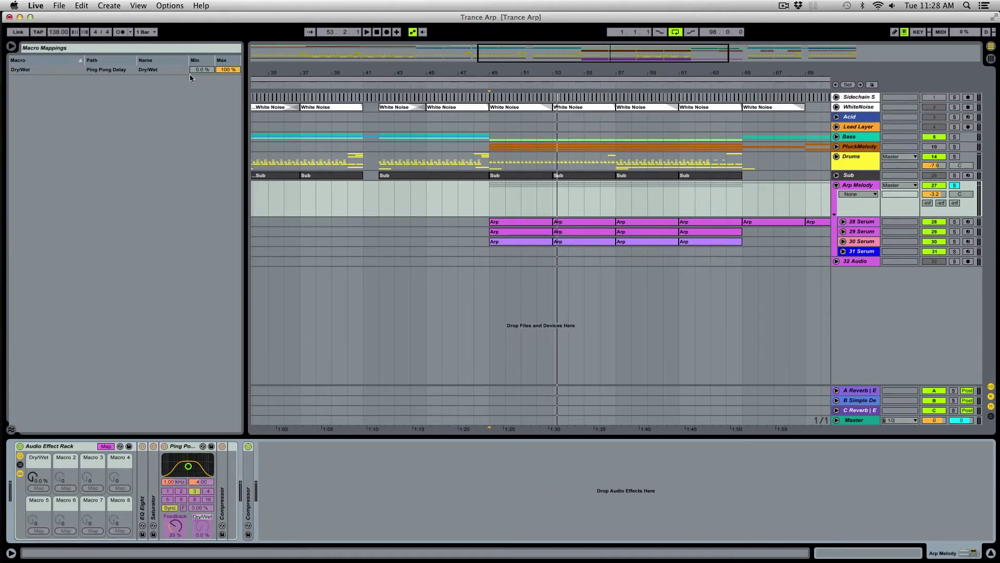
drag(201, 69, 201, 65)
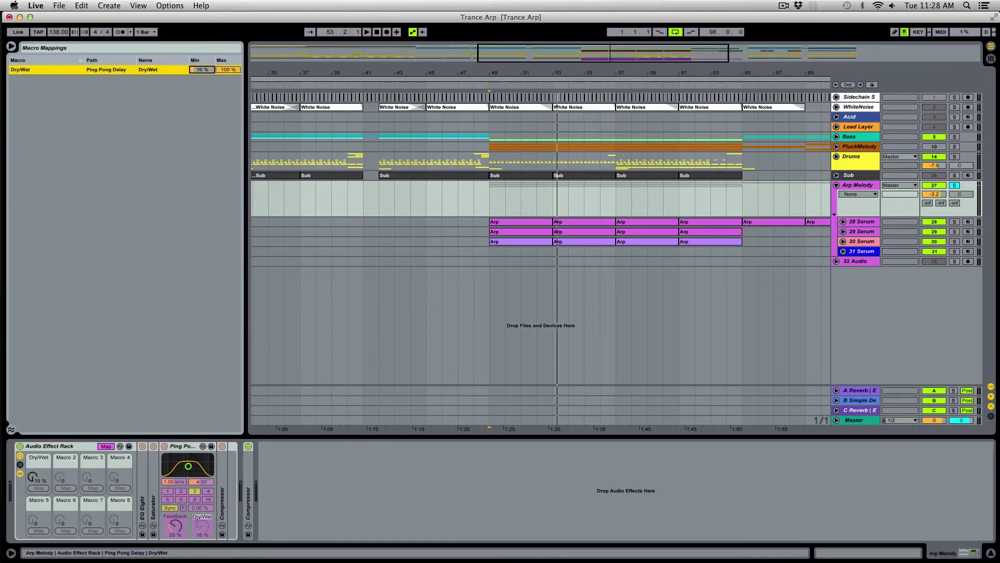
click(106, 446)
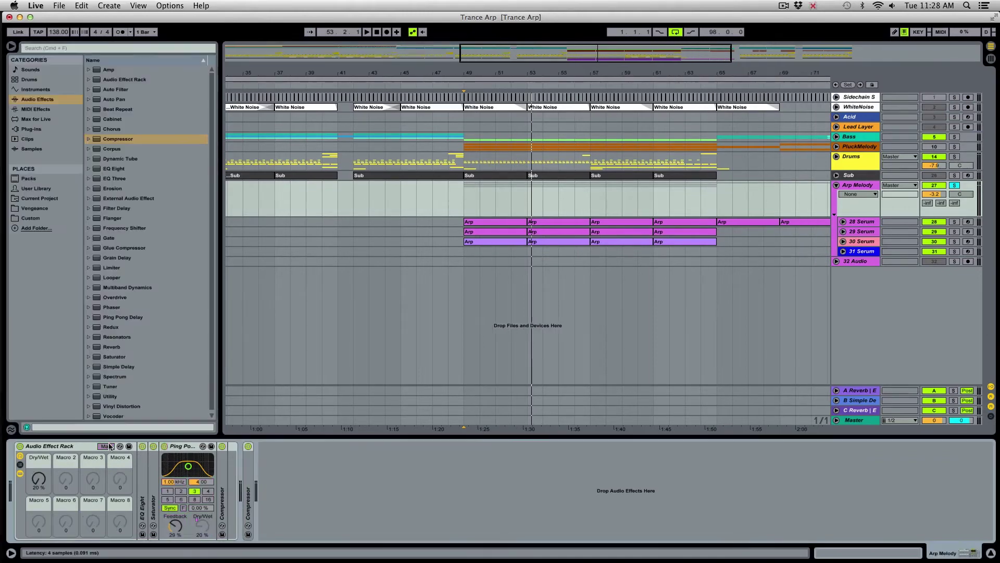
click(208, 517)
click(106, 446)
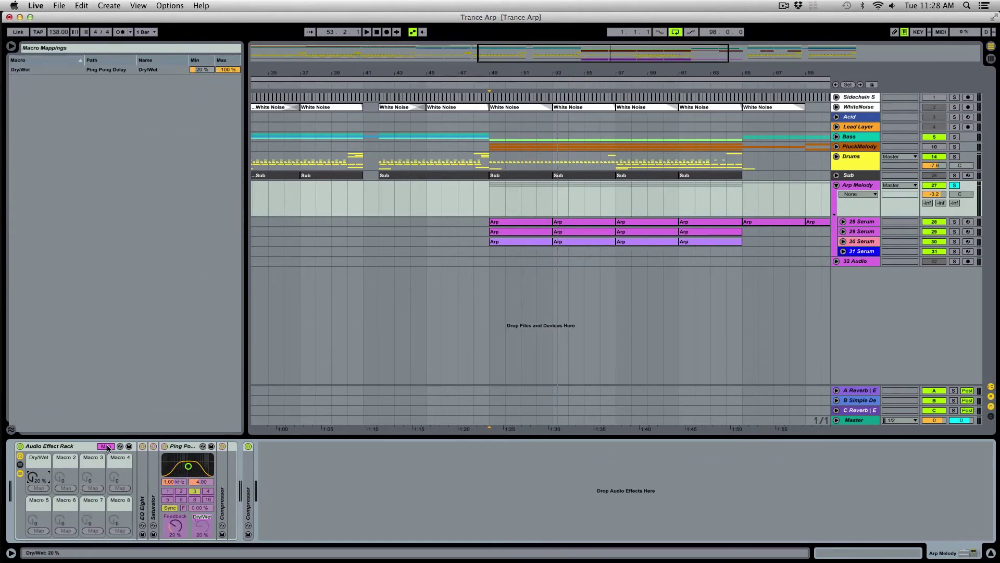
click(107, 447)
key(space)
mouse_move(39, 479)
mouse_down()
mouse_move(38, 461)
mouse_move(38, 478)
mouse_up()
key(space)
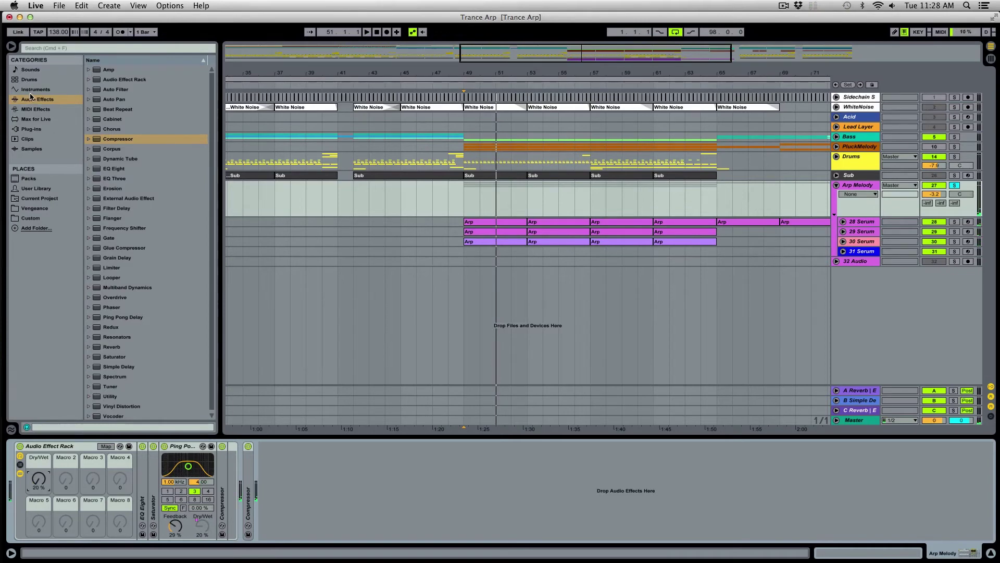
Step: Insert the Knob 1 Fade to Grey preset between the Audio Effect Rack and the last Compressor, and audition it on the arp
click(121, 81)
click(89, 79)
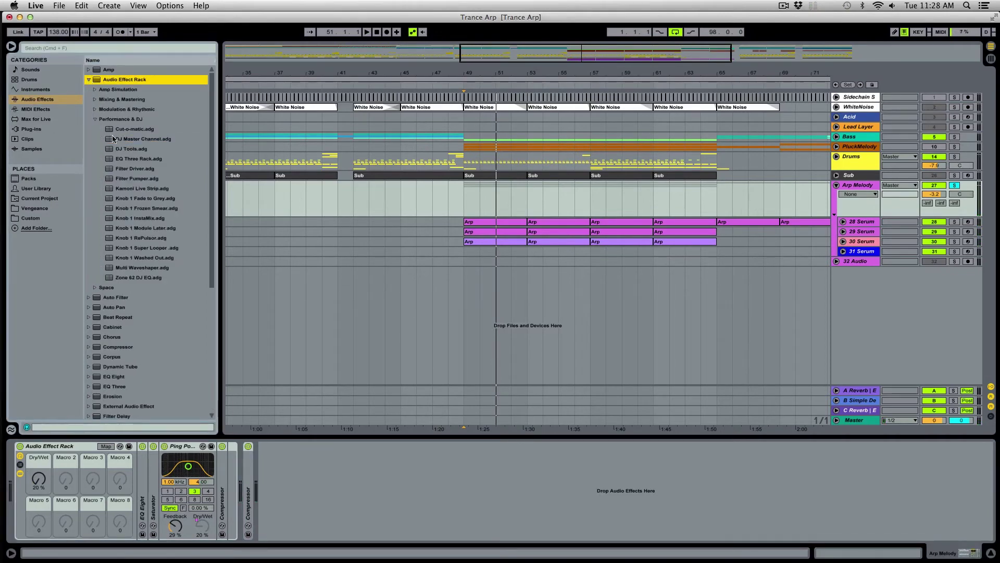
drag(137, 198, 242, 465)
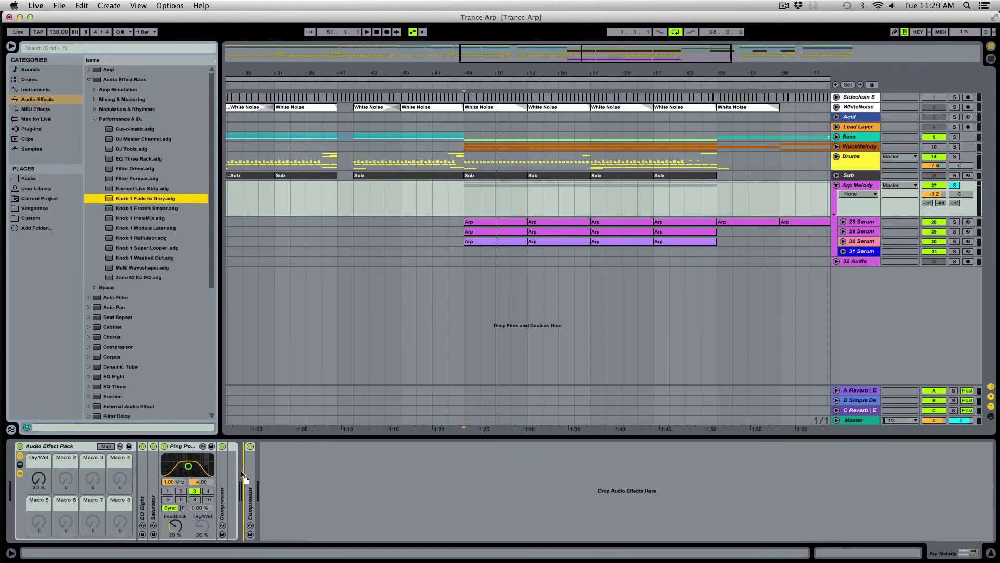
drag(241, 471, 268, 480)
key(space)
key(space)
click(264, 471)
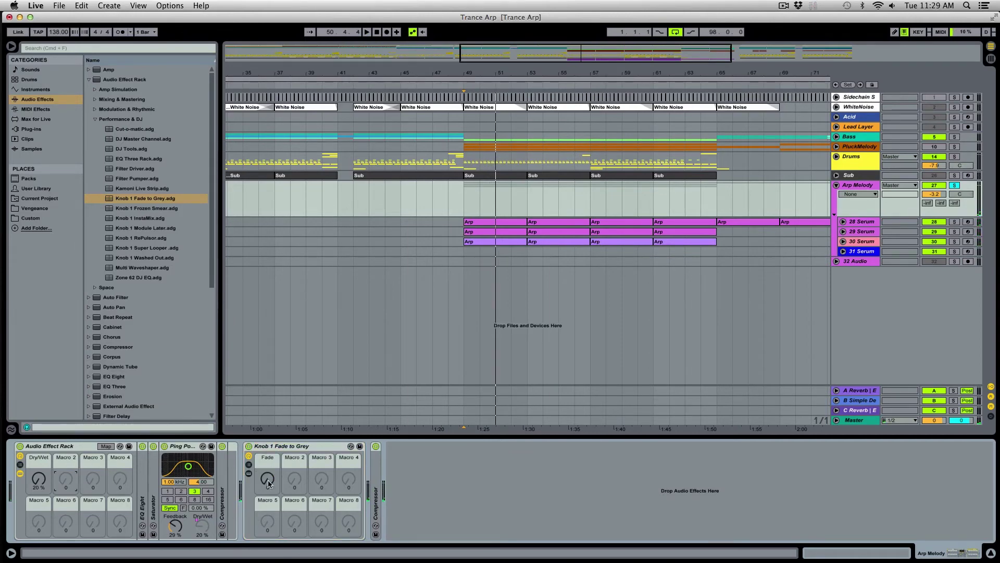
Step: Move Knob 1 Fade to Grey into the Audio Effect Rack after its Compressor, and map its Fade control to the outer rack's Macro 2
right_click(268, 483)
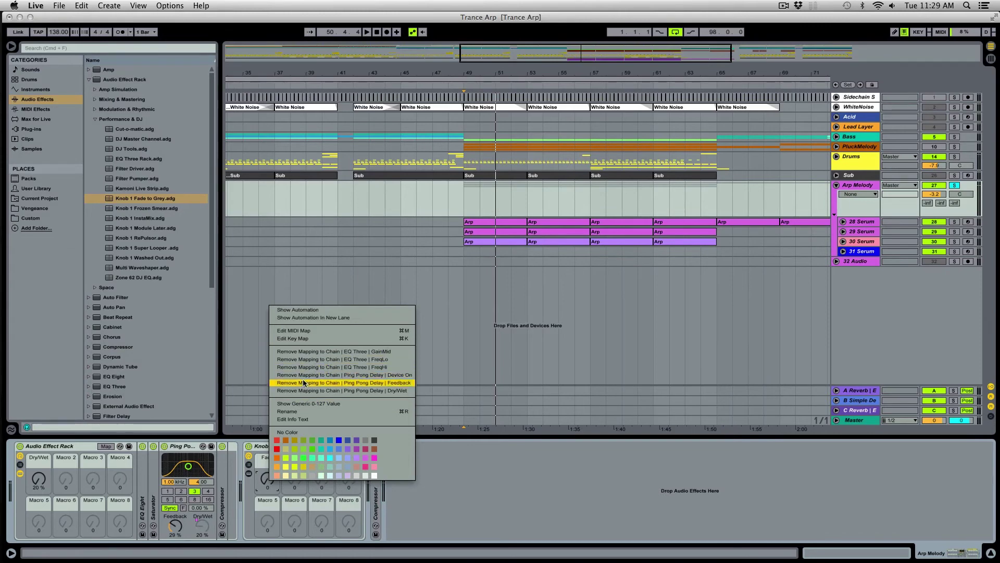
click(317, 494)
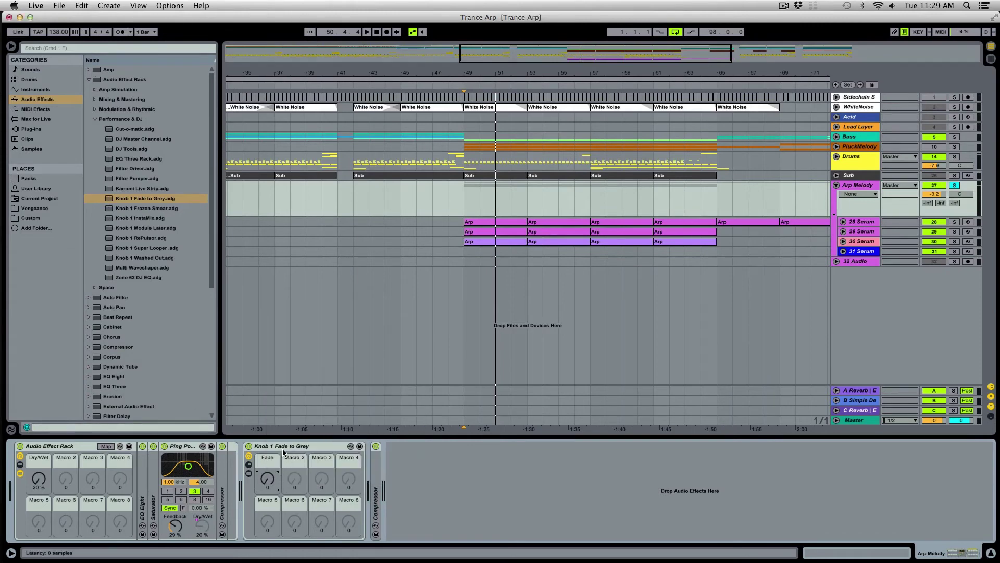
mouse_move(233, 472)
mouse_down()
mouse_move(228, 482)
mouse_move(82, 452)
mouse_move(226, 489)
mouse_up()
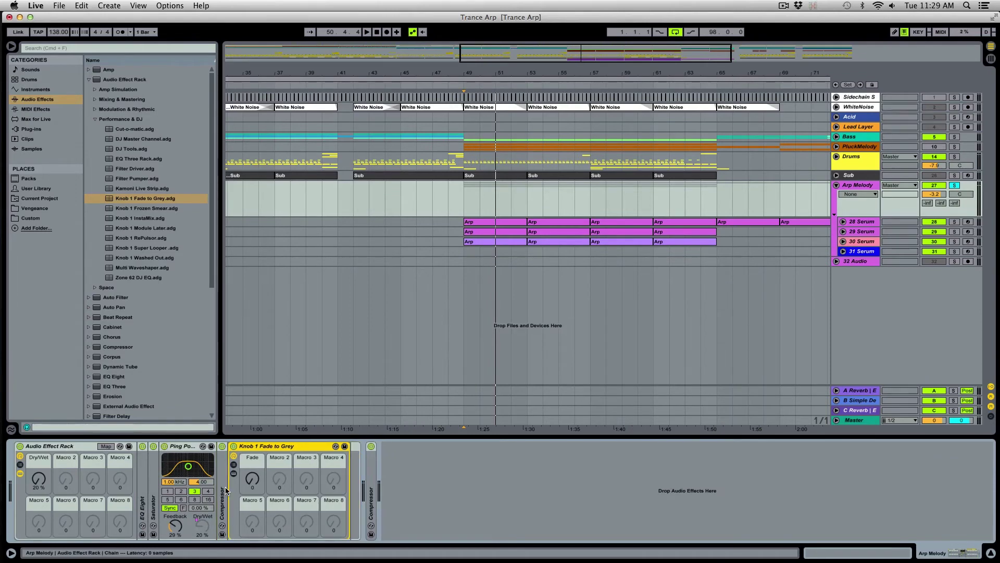
right_click(251, 479)
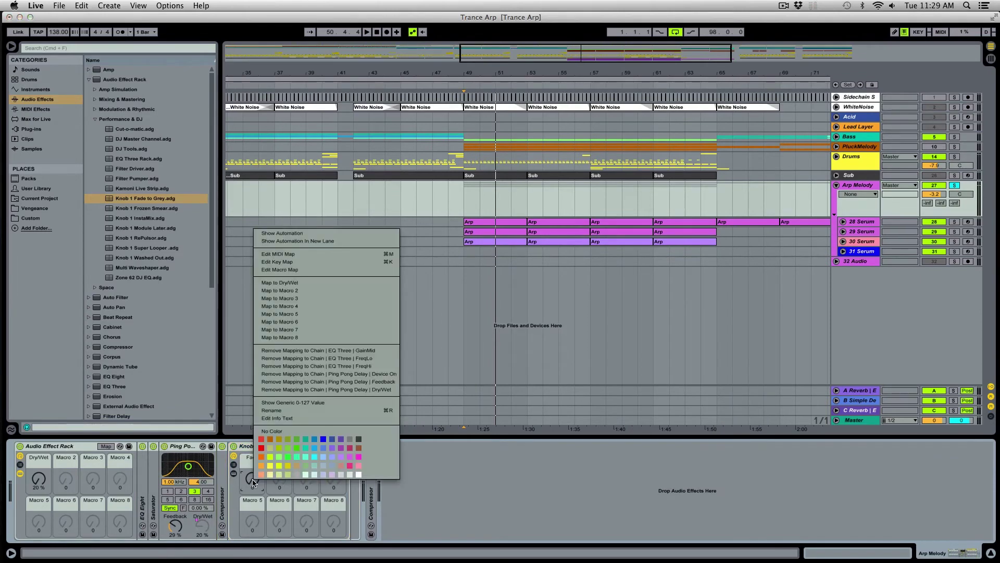
click(264, 291)
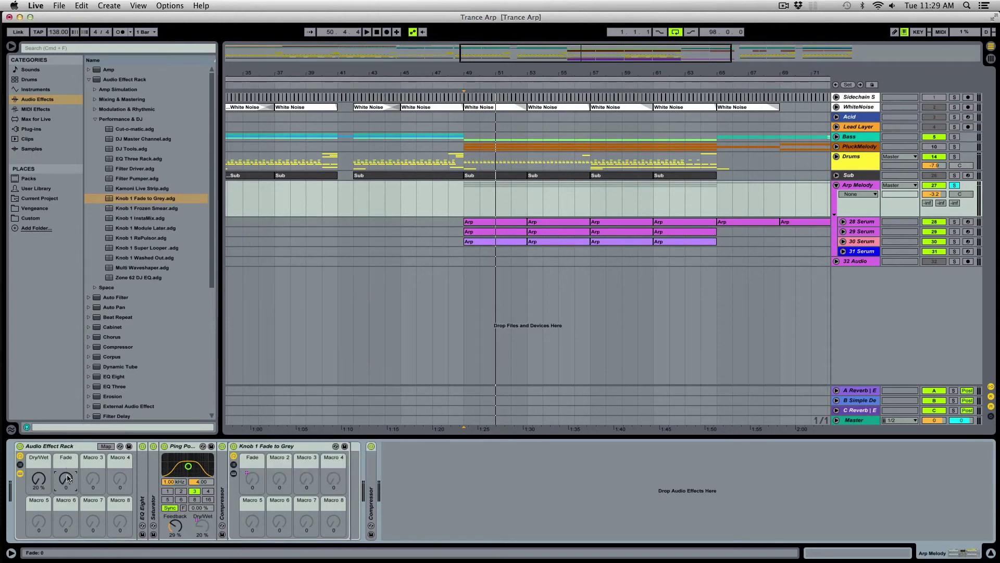
Step: Insert the Knob 1 Super Looper preset into the Audio Effect Rack directly after Knob 1 Fade to Grey
double_click(48, 447)
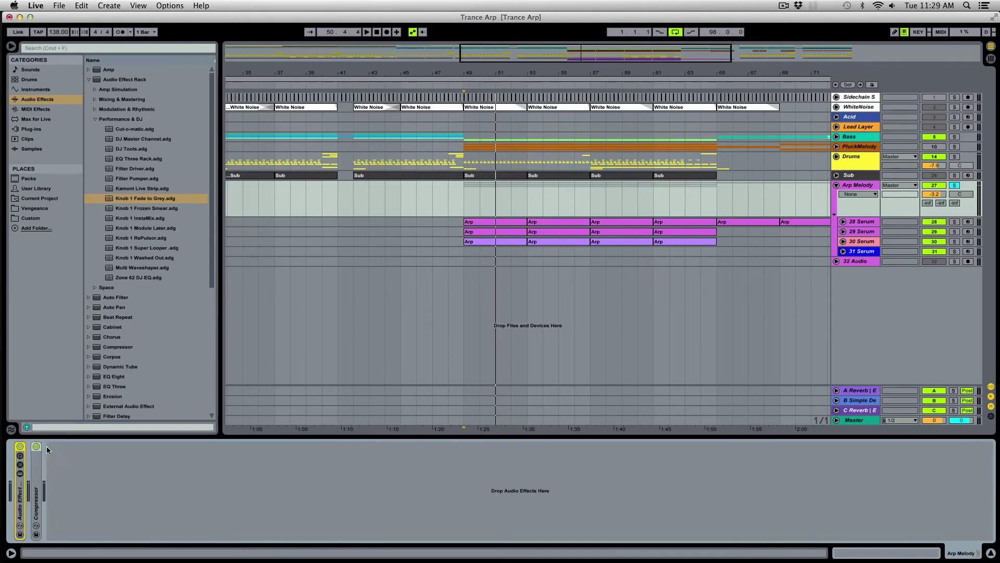
double_click(21, 504)
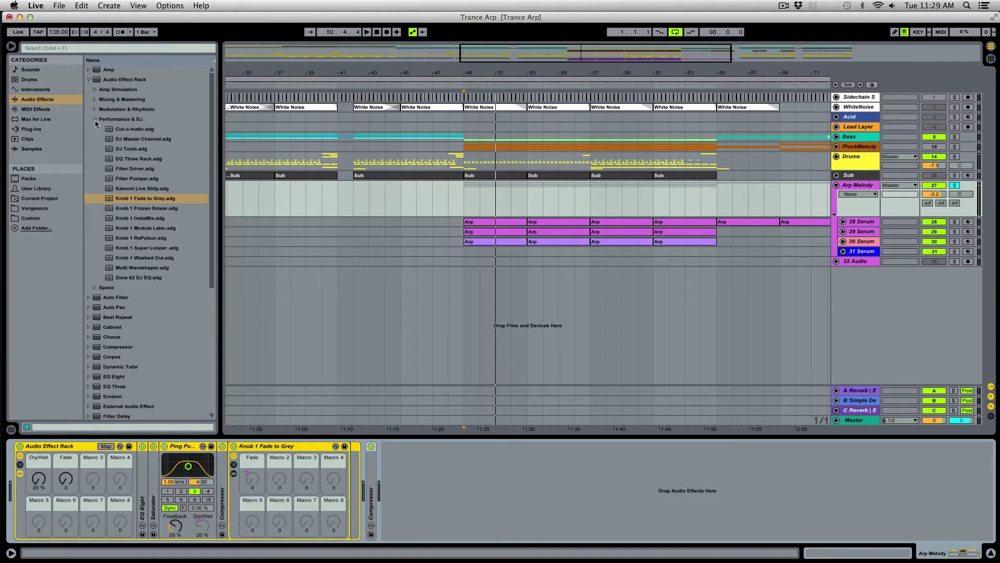
click(161, 252)
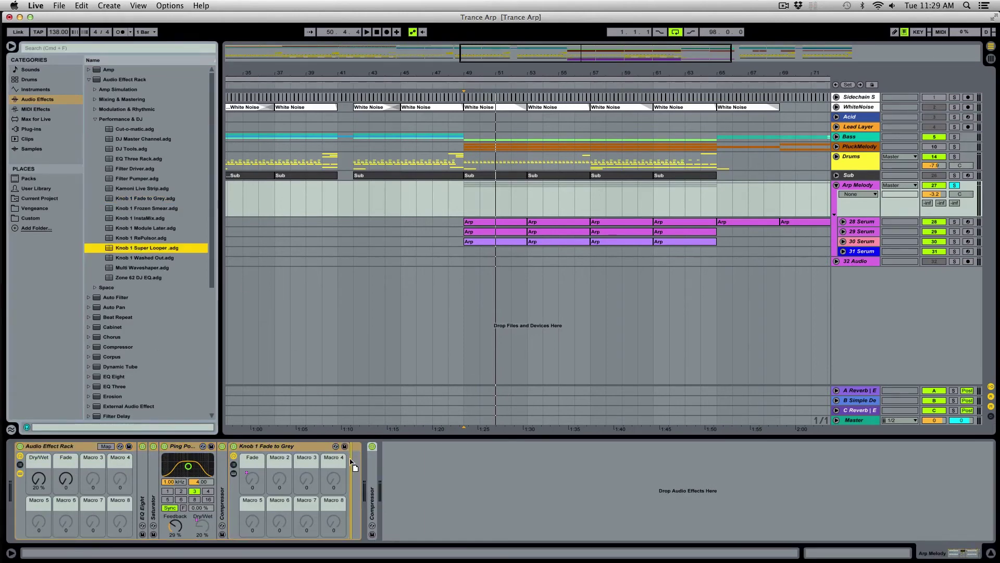
mouse_move(343, 470)
mouse_down()
mouse_move(351, 486)
mouse_move(366, 469)
mouse_up()
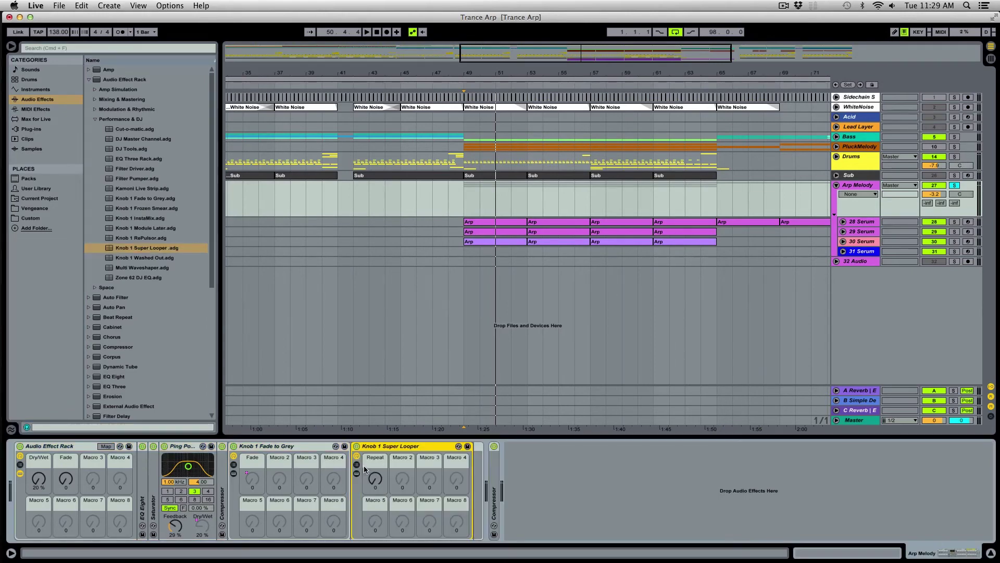
Step: Show Knob 1 Super Looper's chains and devices, and examine the selector zones of its Luper and Dry chains
click(358, 473)
click(357, 464)
click(357, 465)
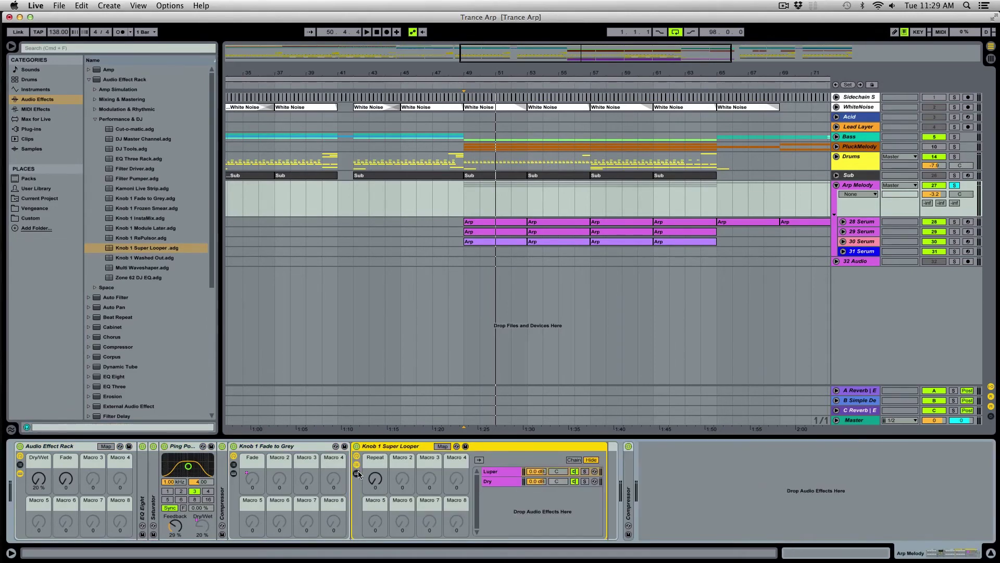
click(358, 471)
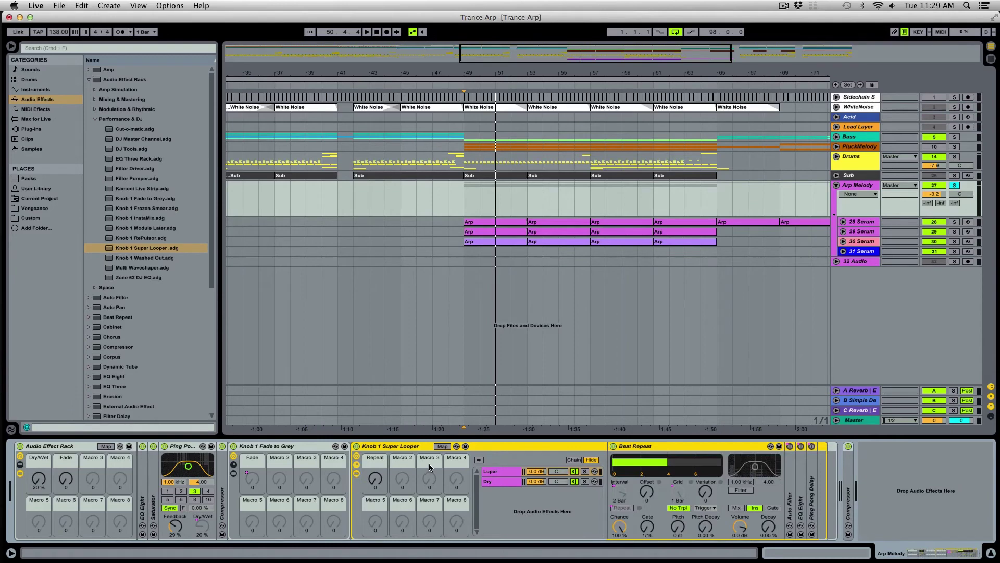
click(499, 482)
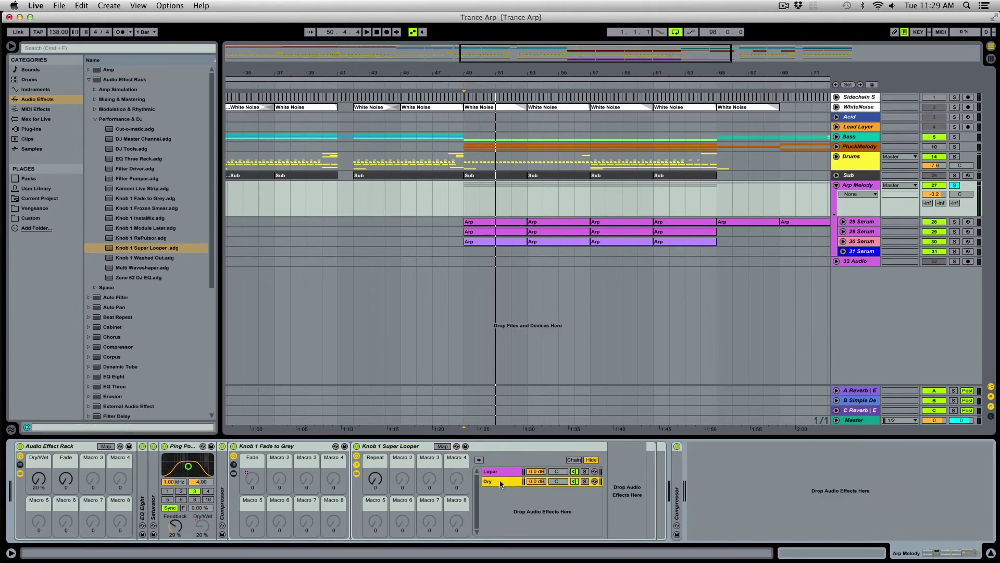
click(575, 460)
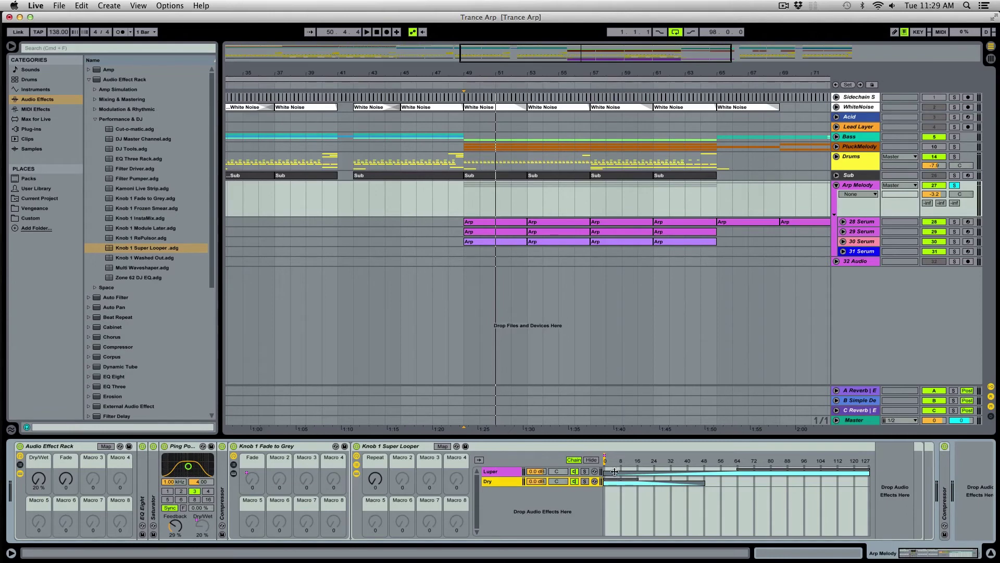
Step: Set Super Looper's Repeat macro to 48 and extend the Dry chain's selector zone to about 78
drag(372, 480, 372, 471)
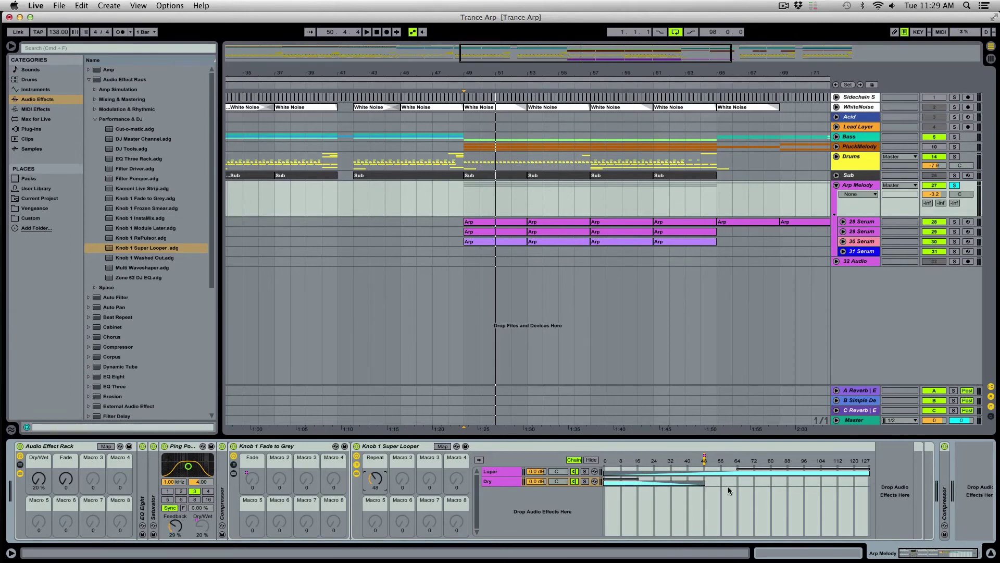
click(537, 471)
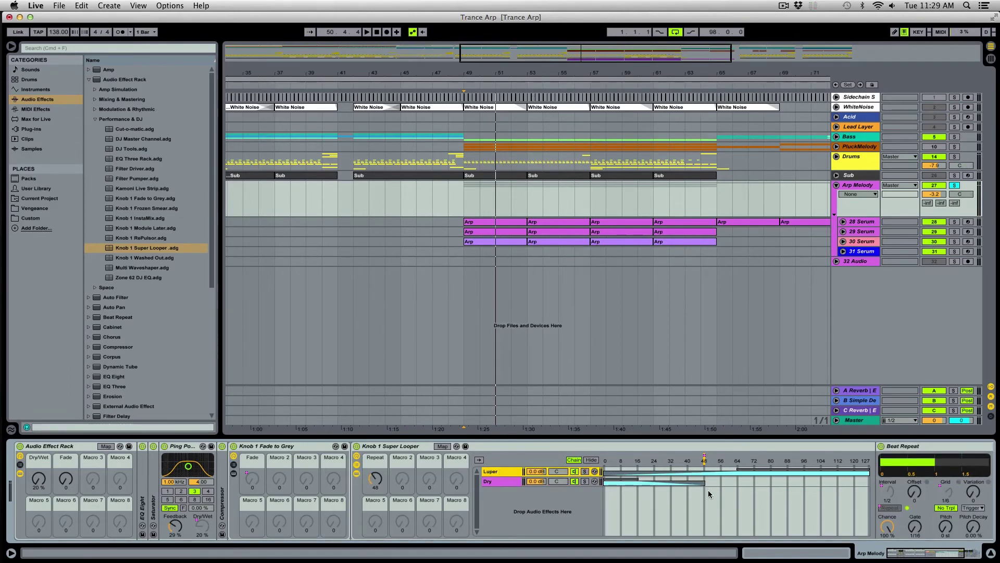
drag(704, 483, 764, 483)
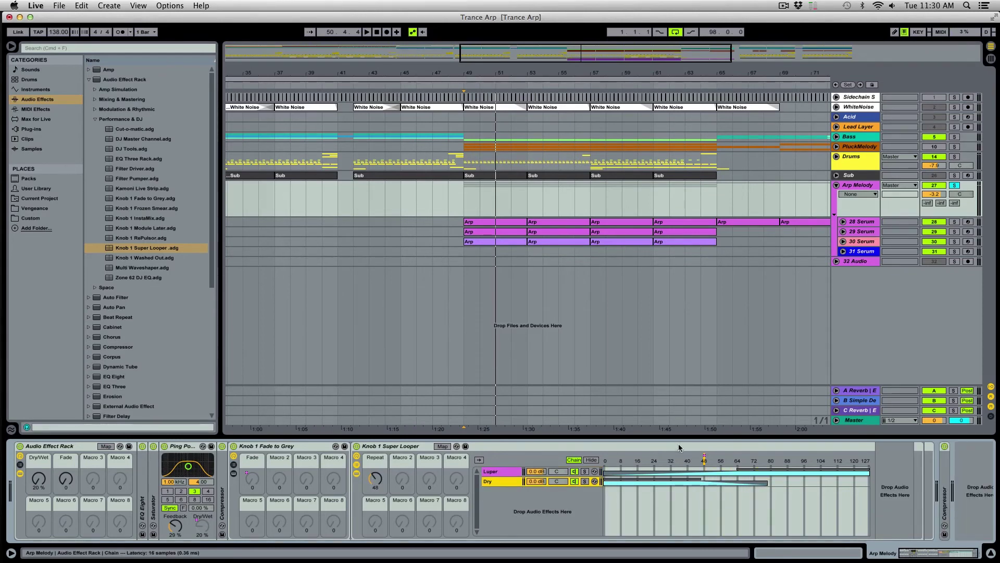
click(501, 472)
click(495, 481)
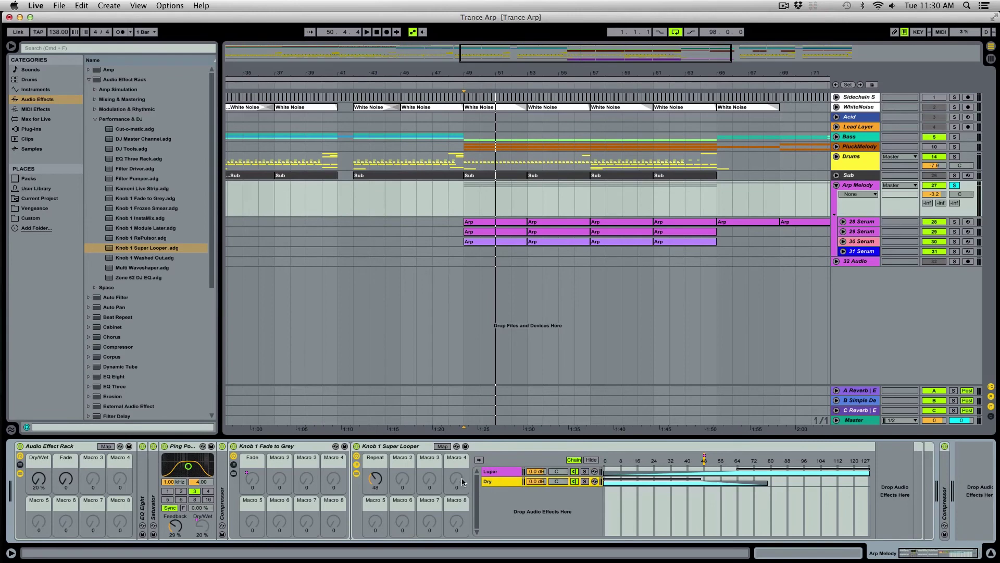
Step: Audition Super Looper's Repeat macro during playback, return it to 0, and map it to the outer rack's Dry/Wet macro
drag(379, 474, 379, 500)
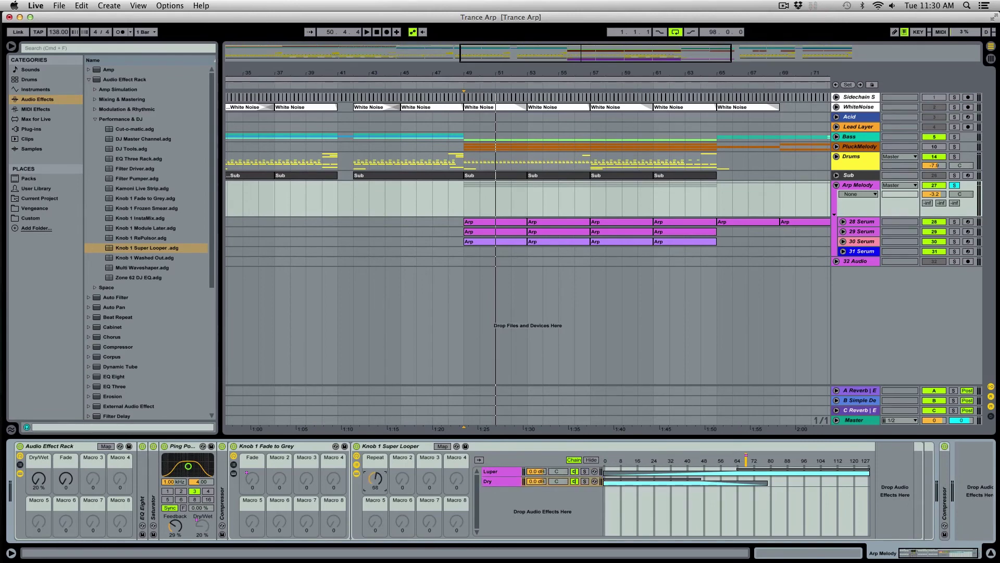
key(space)
drag(371, 483, 379, 508)
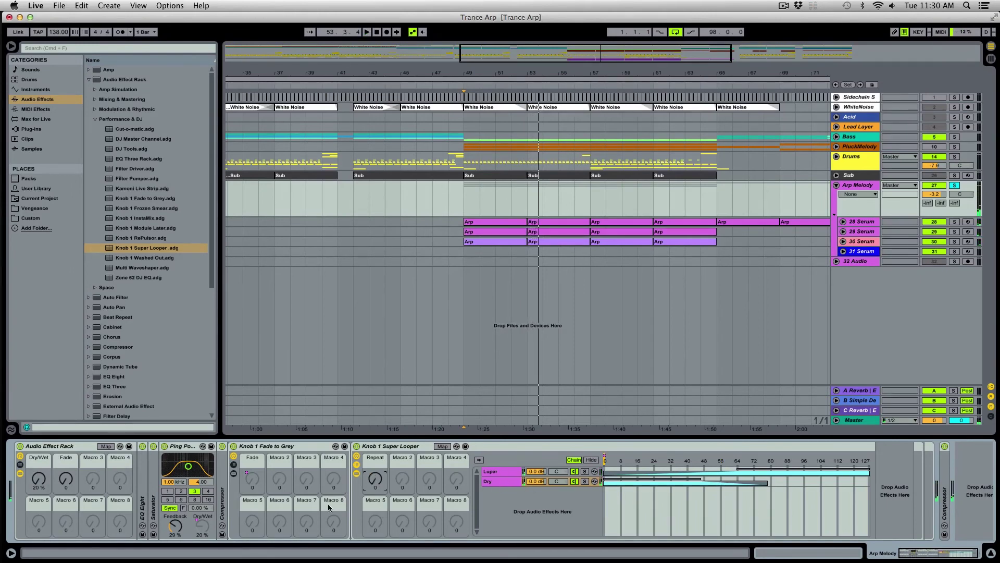
right_click(379, 479)
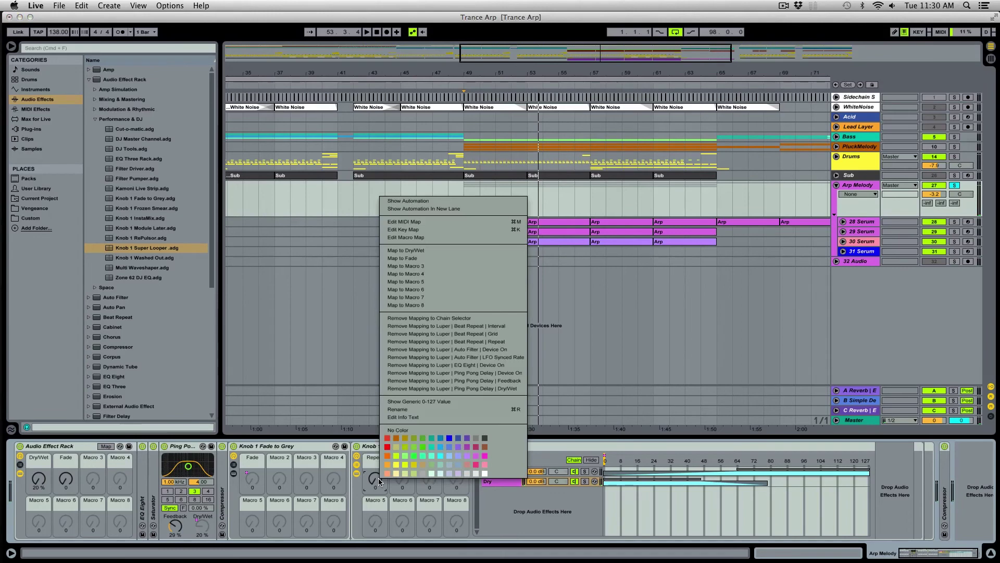
click(405, 250)
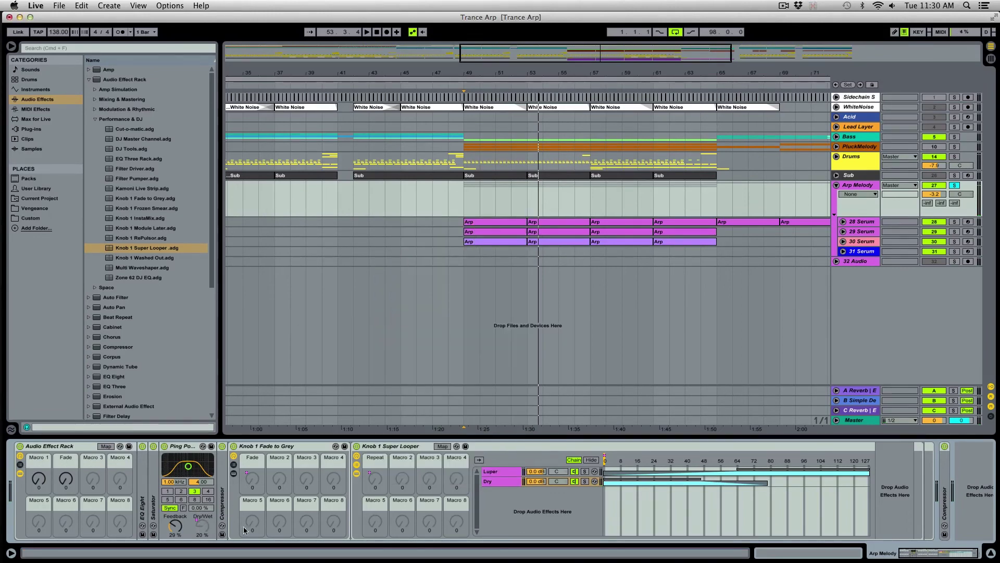
Step: Audition the outer rack's Macro 1 and Fade on the arp, and fold Knob 1 Super Looper and Knob 1 Fade to Grey
double_click(381, 446)
key(space)
drag(27, 488, 66, 444)
drag(46, 488, 46, 524)
drag(66, 478, 66, 517)
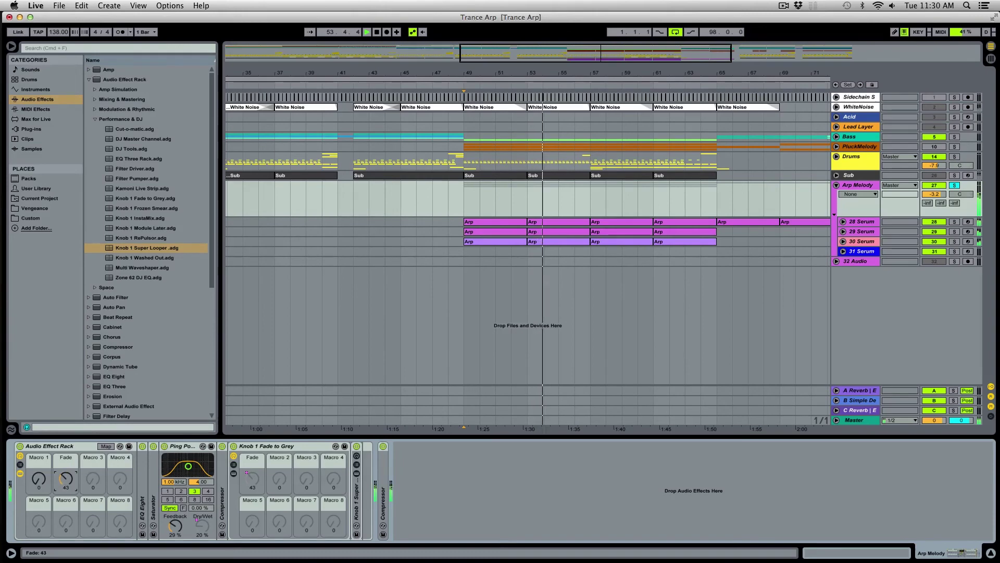
key(space)
double_click(247, 446)
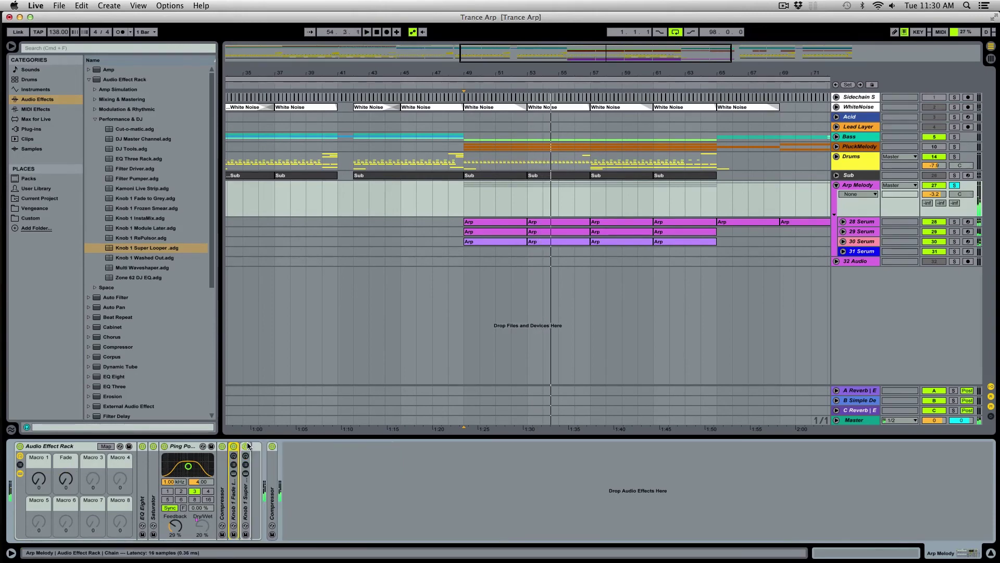
Step: Return the playback position to bar 49, unsolo the Arp Melody group, and lower its track volume to -6.0 dB
click(456, 189)
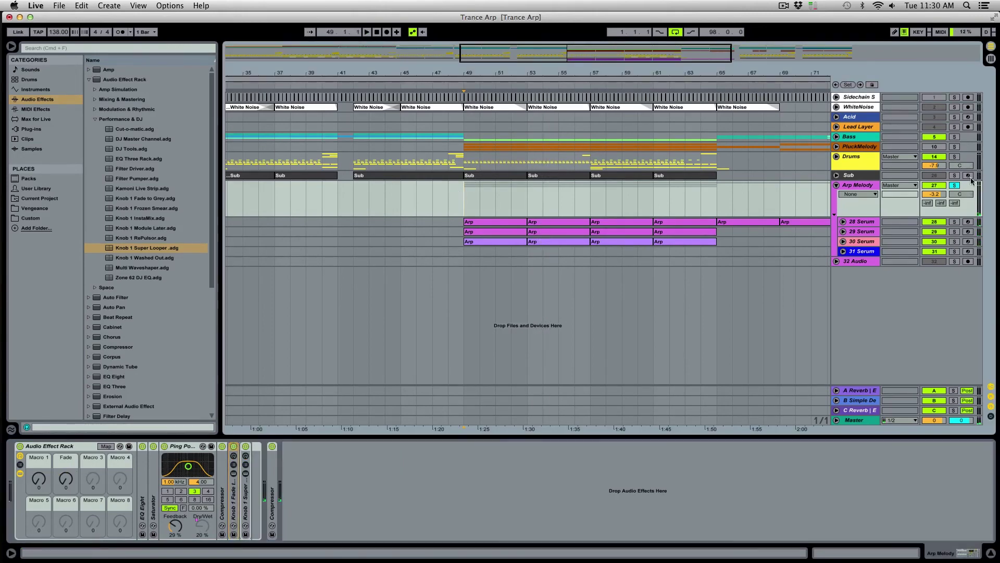
click(954, 184)
drag(932, 216, 932, 225)
Step: Play the full mix from bar 49 while sweeping the rack's Macro 1 and Fade, and return both to 0
key(space)
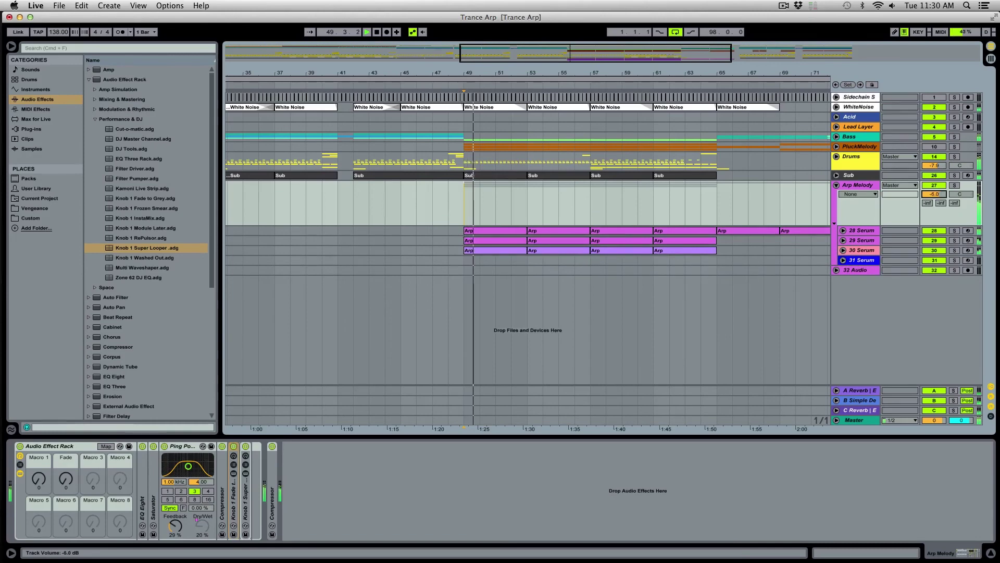
drag(39, 478, 42, 516)
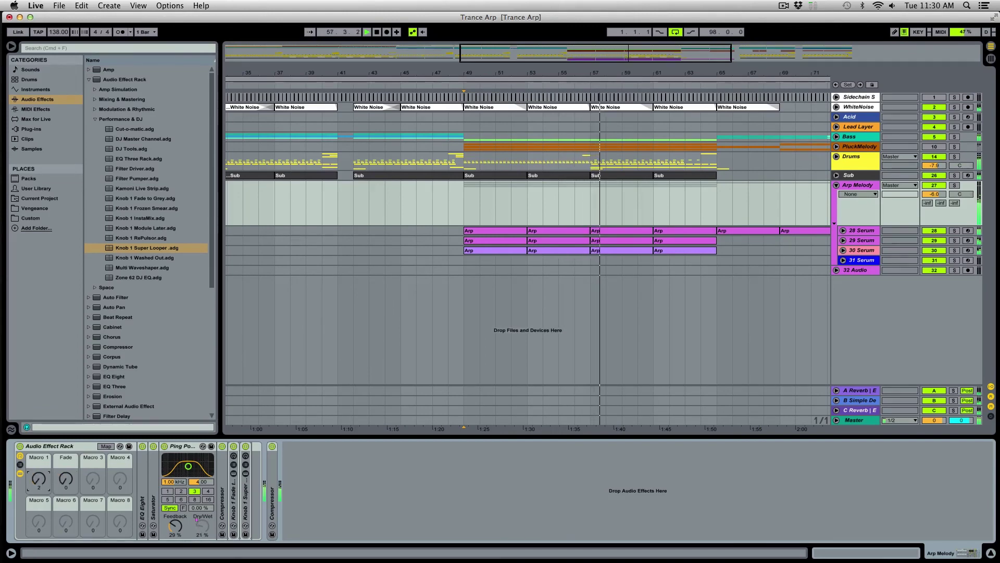
drag(66, 478, 65, 412)
click(66, 479)
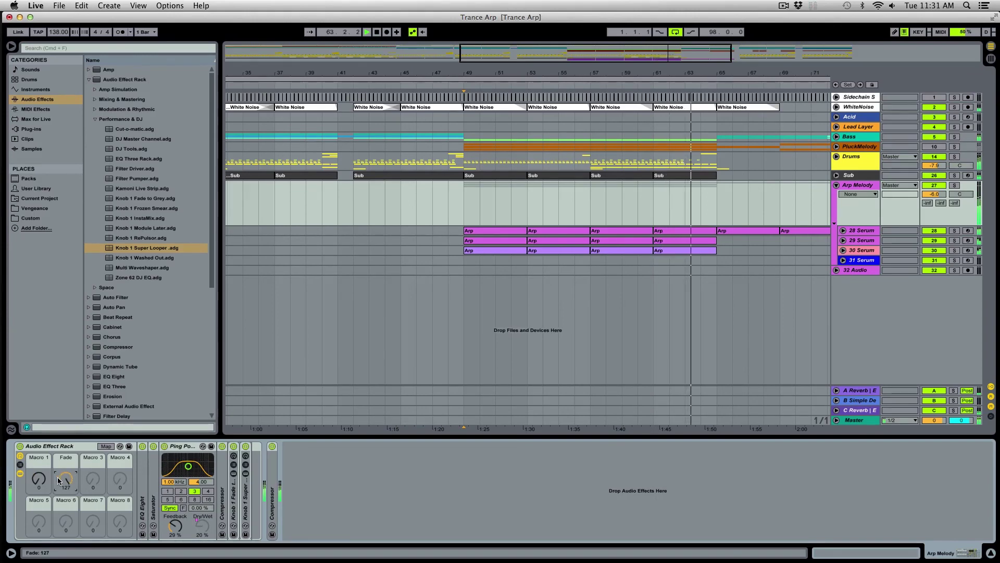
drag(39, 479, 66, 523)
drag(39, 478, 39, 513)
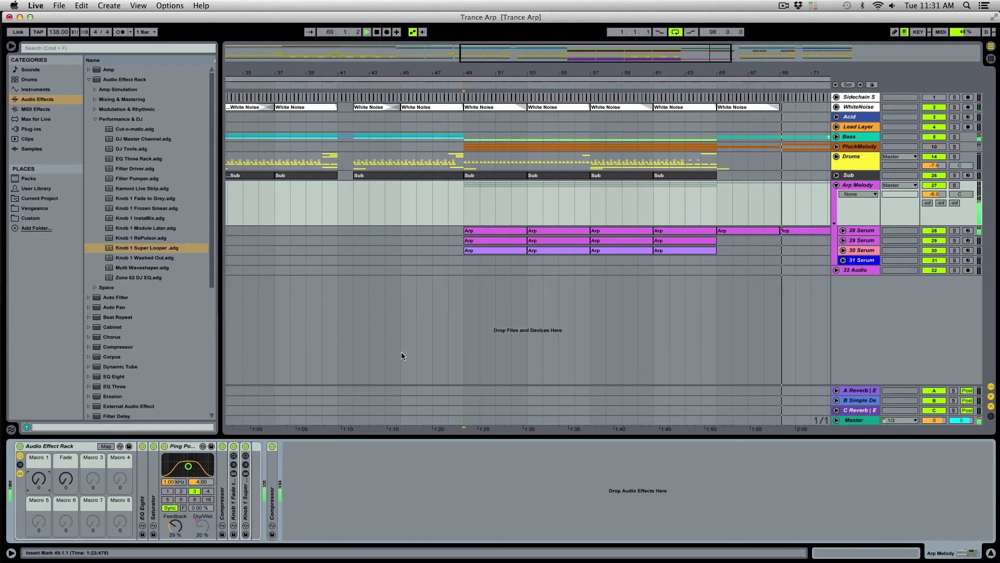
key(space)
Step: Select the time range from bar 49 to bar 73 across the Arp Melody group and the 32 Audio track
click(608, 187)
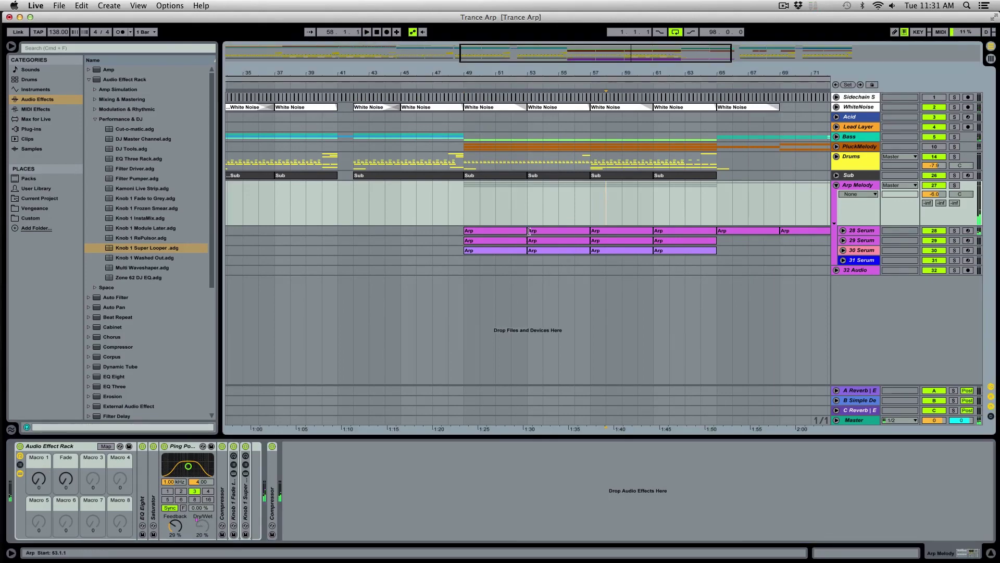
scroll(502, 214, right, 3)
drag(410, 69, 408, 52)
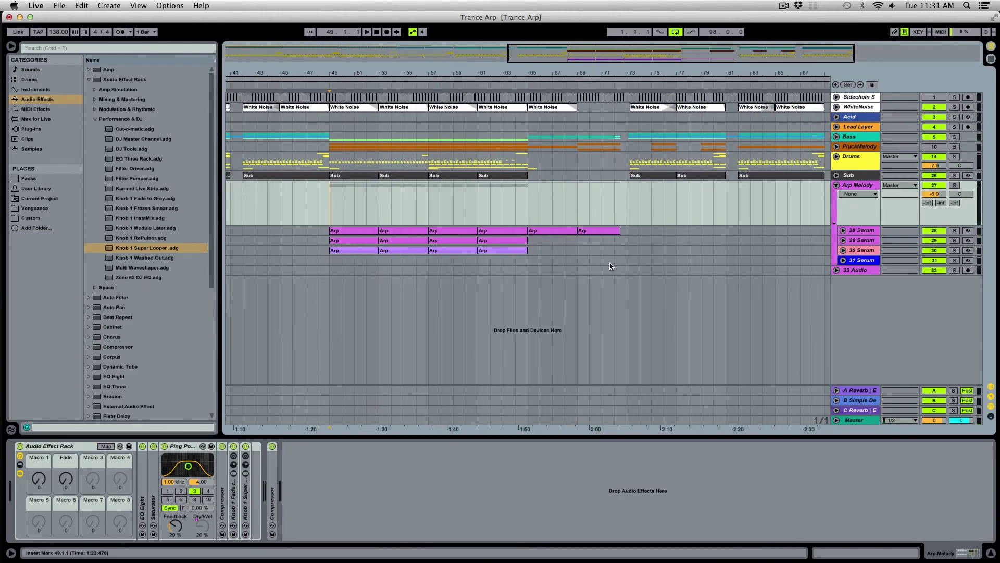
click(627, 270)
shift+click(327, 204)
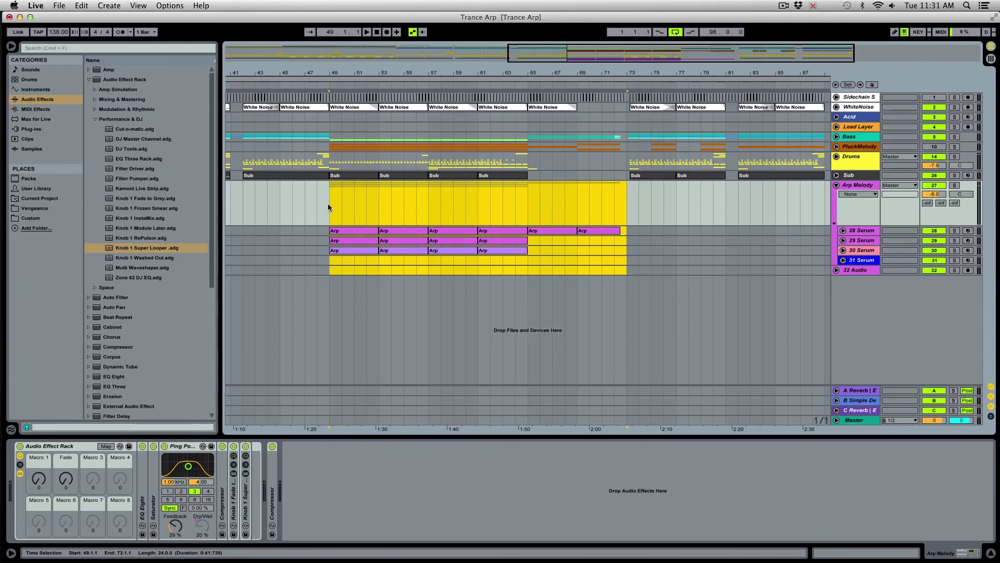